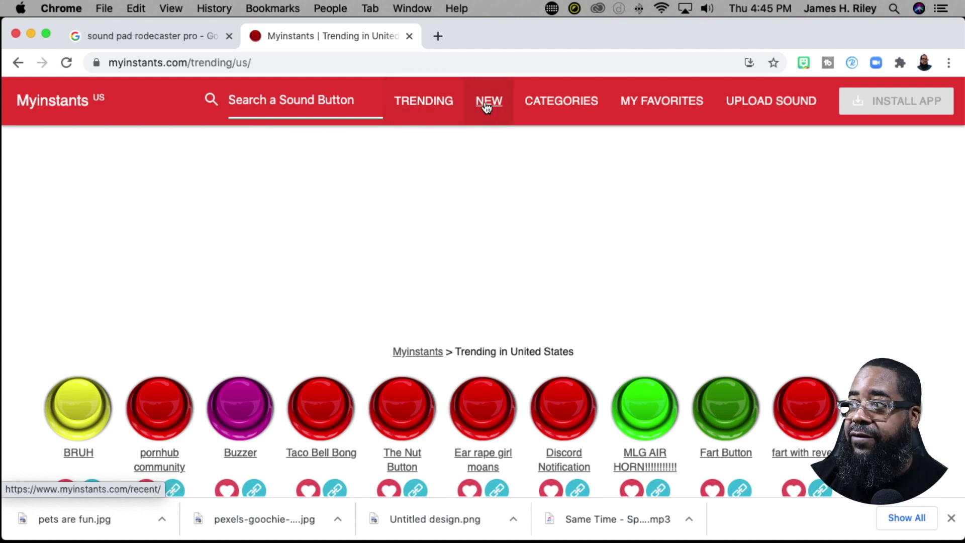
Open the sound button categories and examine which ones are offered
{"action": "left_click", "coordinate": [560, 101]}
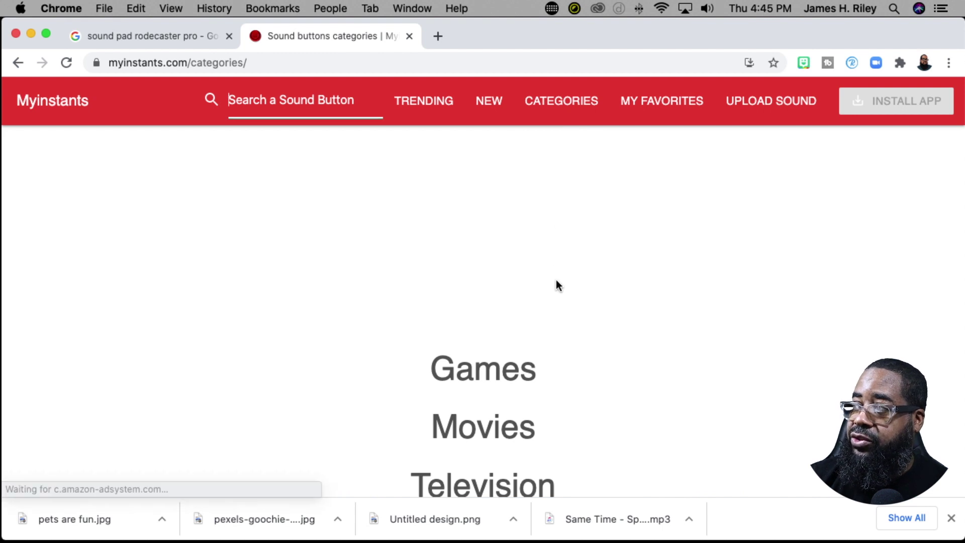
{"action": "scroll", "coordinate": [556, 280], "scroll_direction": "down", "scroll_amount": 5}
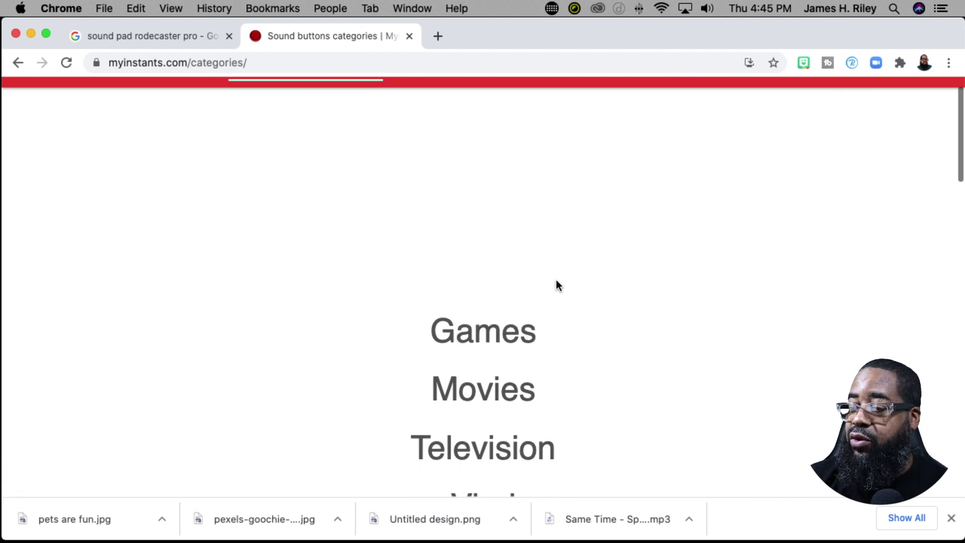
{"action": "scroll", "coordinate": [556, 285], "scroll_direction": "down", "scroll_amount": 2}
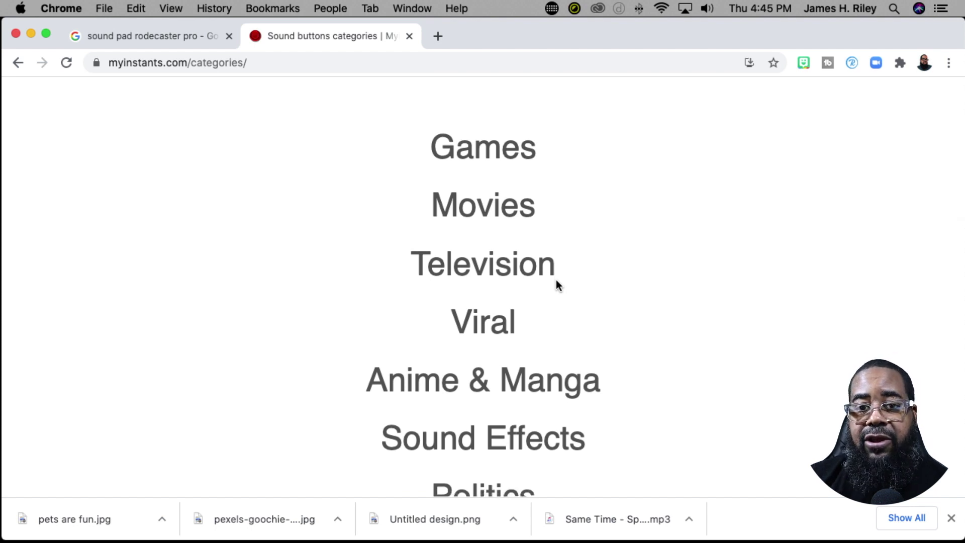
{"action": "scroll", "coordinate": [555, 284], "scroll_direction": "down", "scroll_amount": 2}
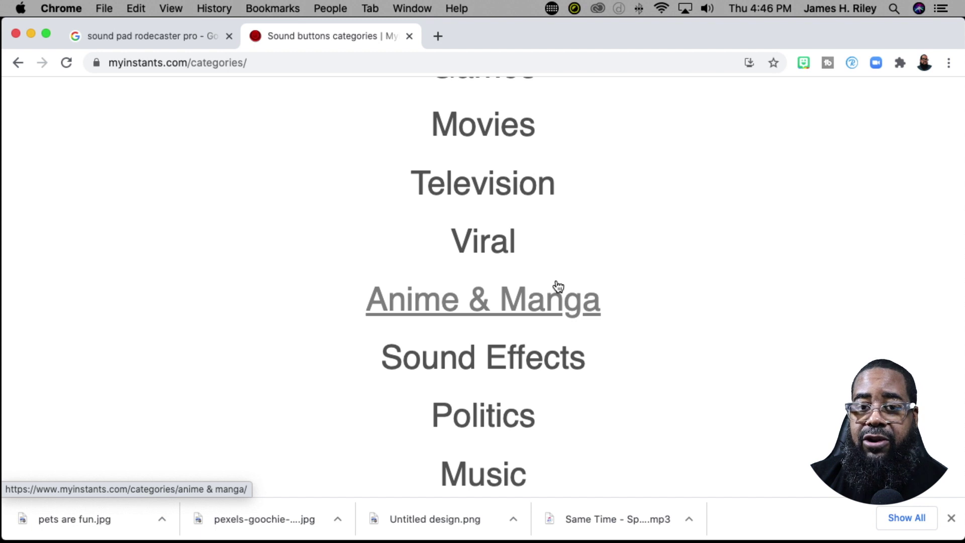
{"action": "scroll", "coordinate": [558, 286], "scroll_direction": "down", "scroll_amount": 4}
{"action": "scroll", "coordinate": [556, 282], "scroll_direction": "up", "scroll_amount": 8}
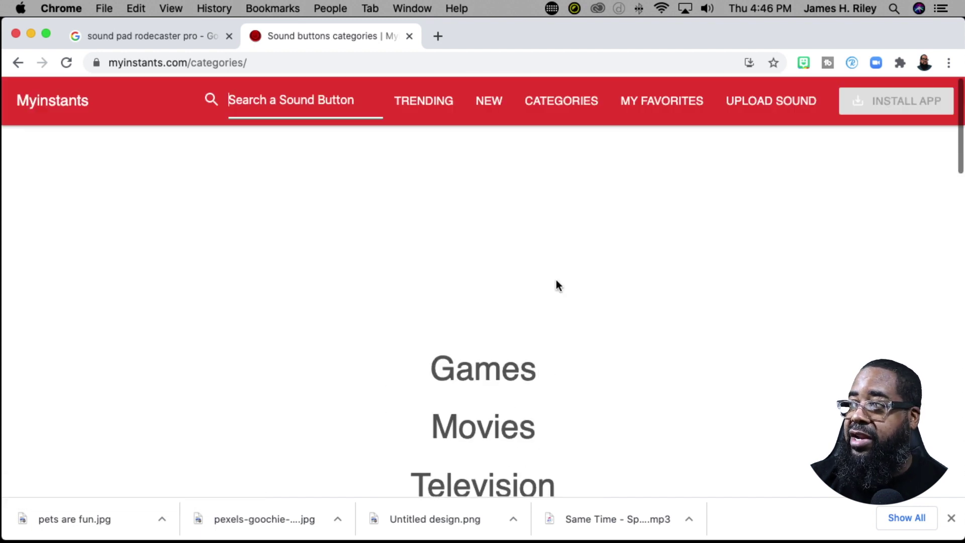
Open the trending sounds for the United States and preview the BRUH and Buzzer sounds
{"action": "left_click", "coordinate": [423, 102]}
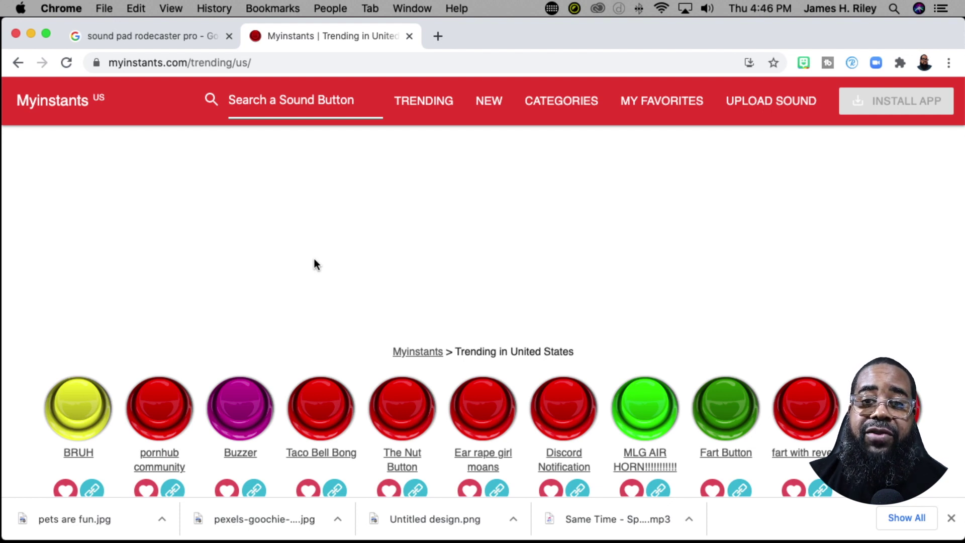
{"action": "scroll", "coordinate": [312, 258], "scroll_direction": "down", "scroll_amount": 1}
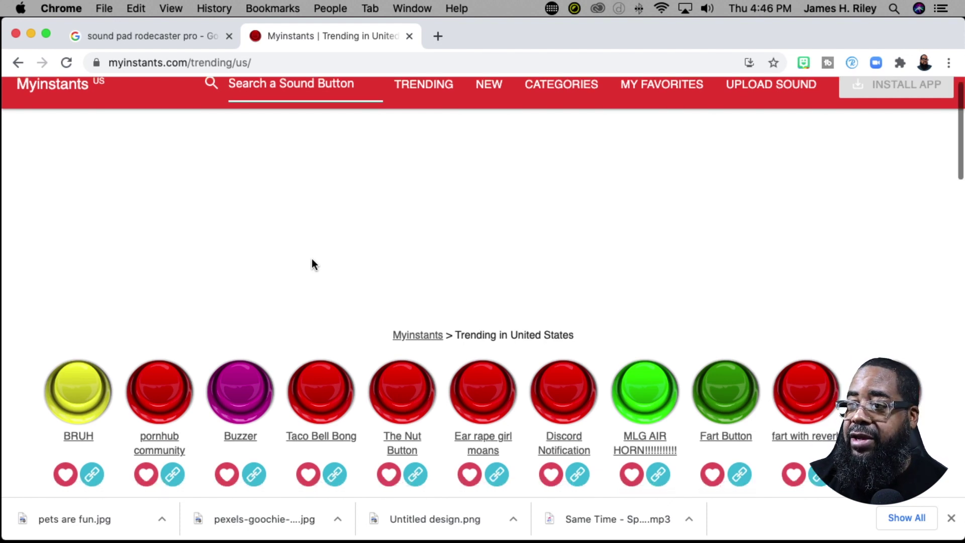
{"action": "scroll", "coordinate": [311, 258], "scroll_direction": "up", "scroll_amount": 1}
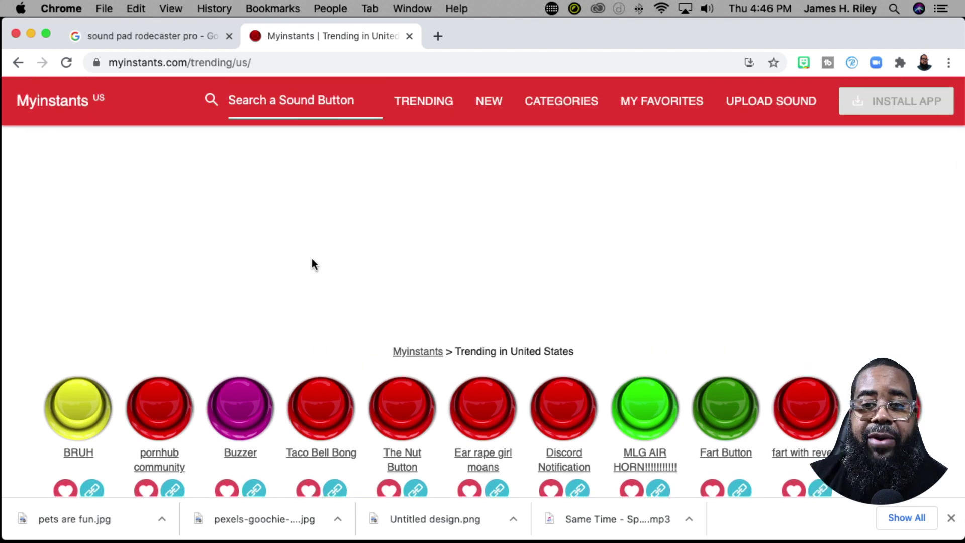
{"action": "scroll", "coordinate": [291, 257], "scroll_direction": "down", "scroll_amount": 8}
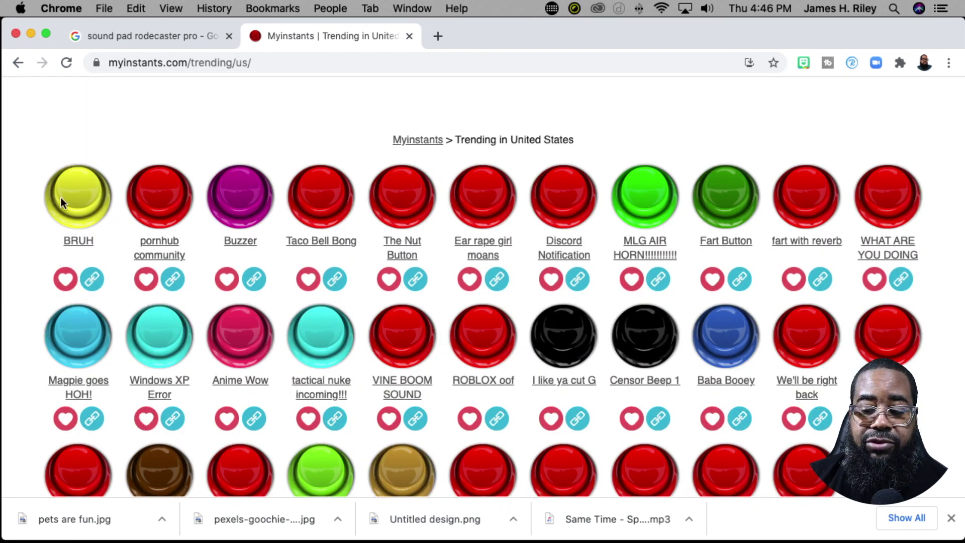
{"action": "left_click", "coordinate": [60, 197]}
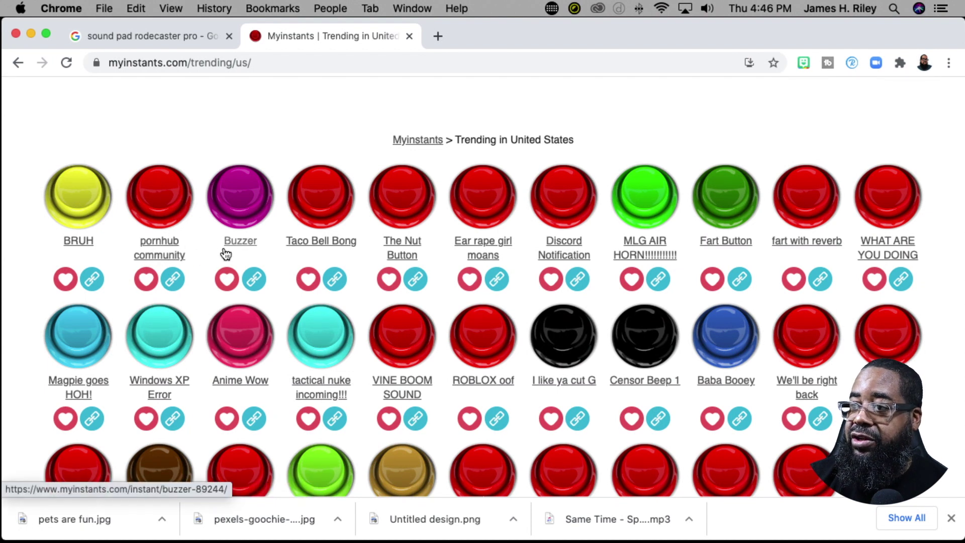
{"action": "left_click", "coordinate": [240, 203]}
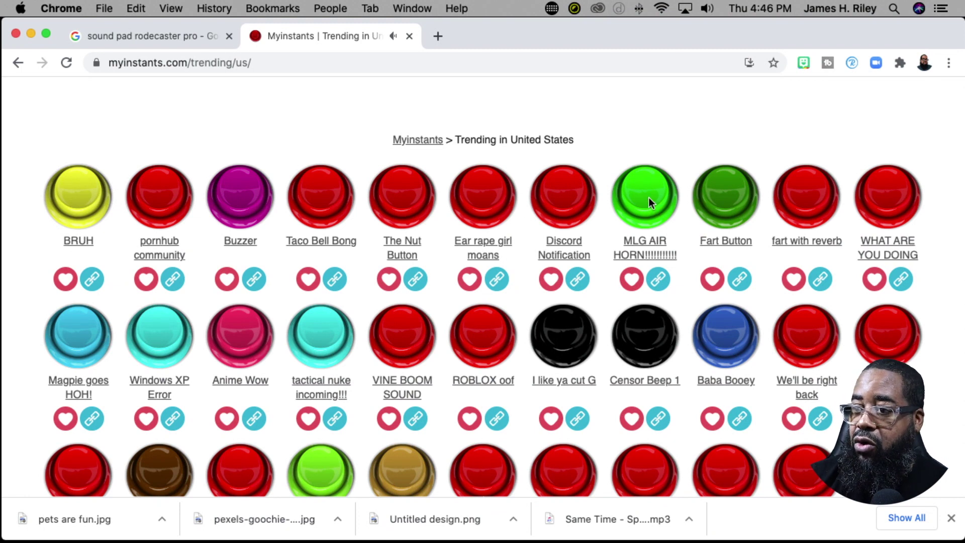
Look through the rest of the first page of trending sounds and preview the Among us sound
{"action": "scroll", "coordinate": [485, 303], "scroll_direction": "down", "scroll_amount": 6}
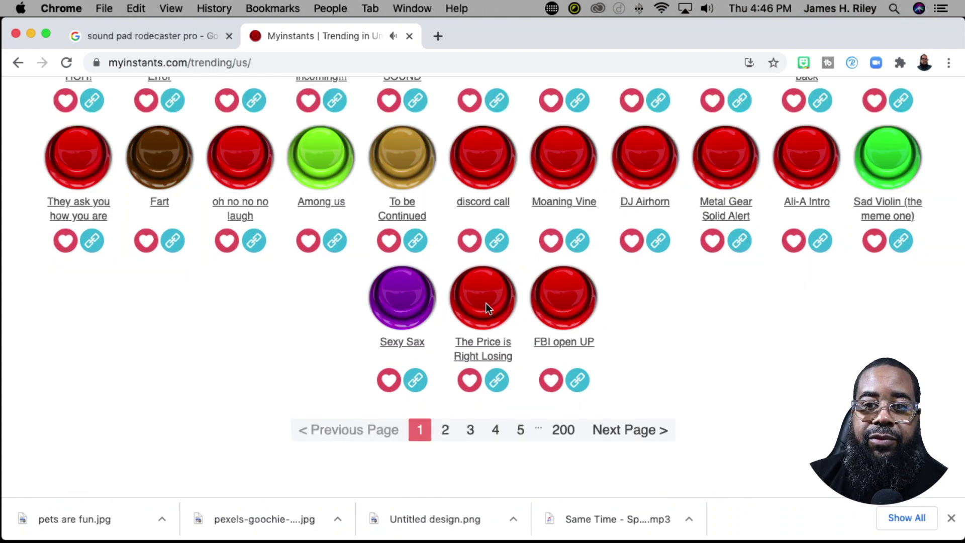
{"action": "scroll", "coordinate": [486, 303], "scroll_direction": "up", "scroll_amount": 1}
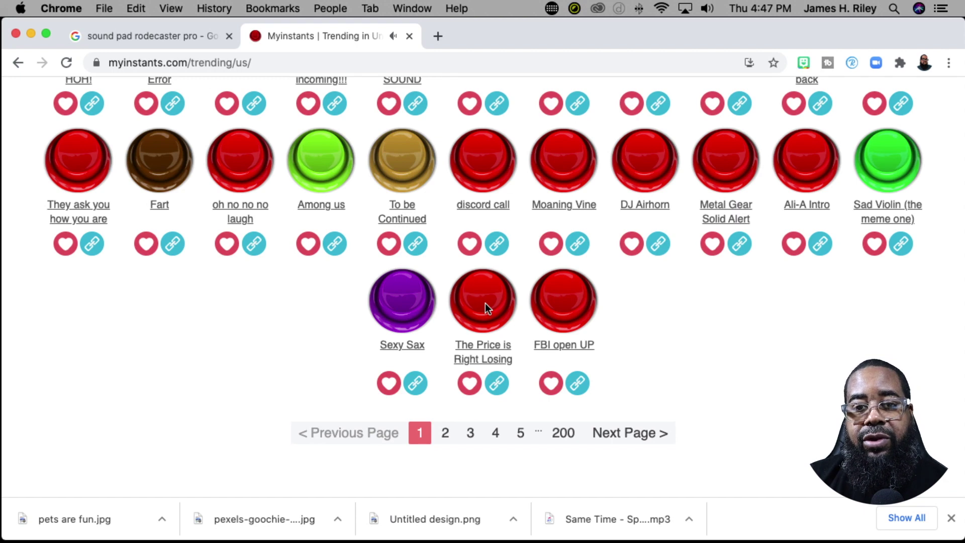
{"action": "scroll", "coordinate": [484, 302], "scroll_direction": "up", "scroll_amount": 10}
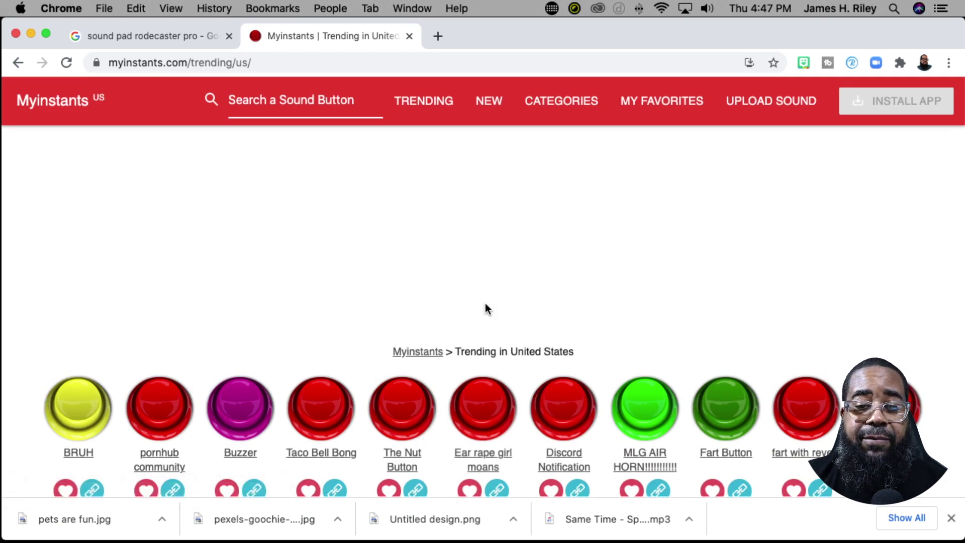
{"action": "scroll", "coordinate": [485, 306], "scroll_direction": "down", "scroll_amount": 6}
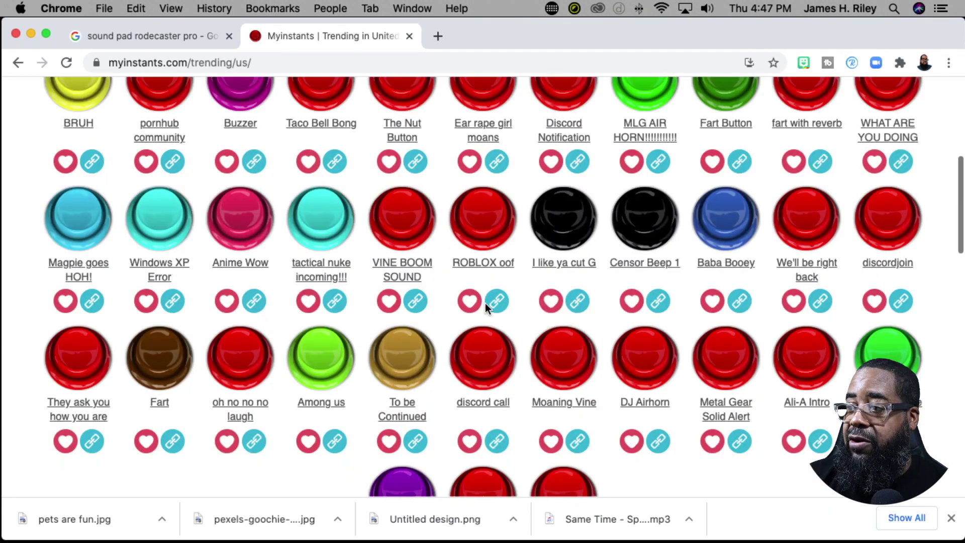
{"action": "left_click", "coordinate": [317, 363]}
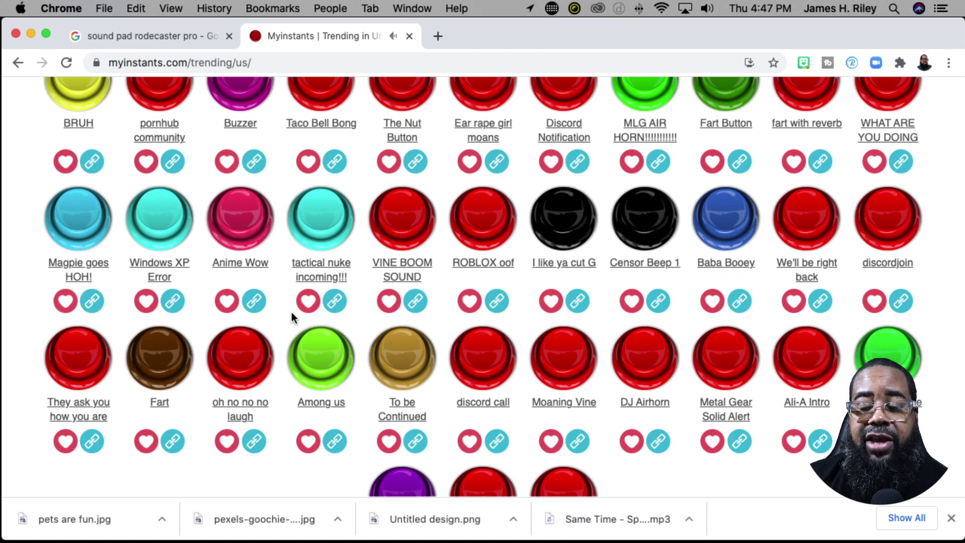
{"action": "scroll", "coordinate": [292, 313], "scroll_direction": "up", "scroll_amount": 10}
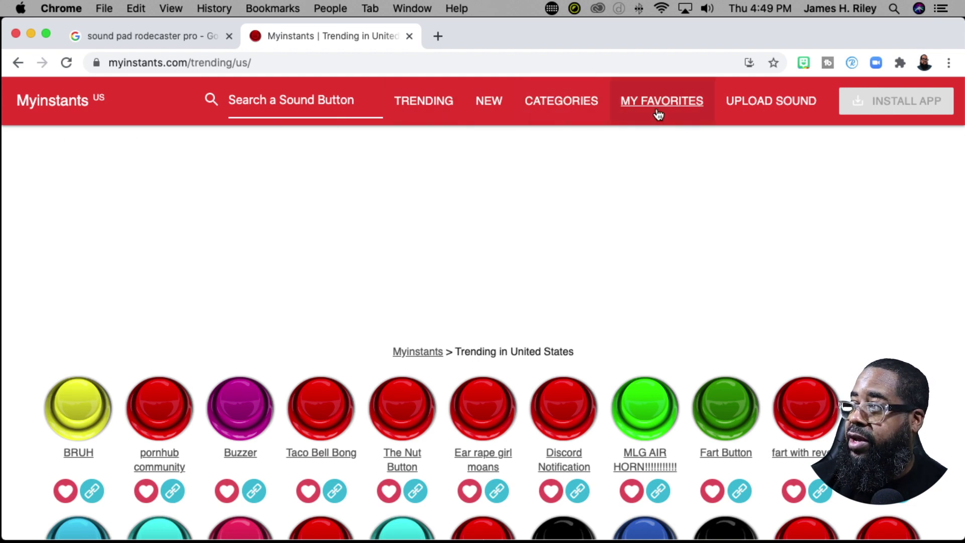
Check what the My Favorites and Upload Sound pages require
{"action": "left_click", "coordinate": [671, 103]}
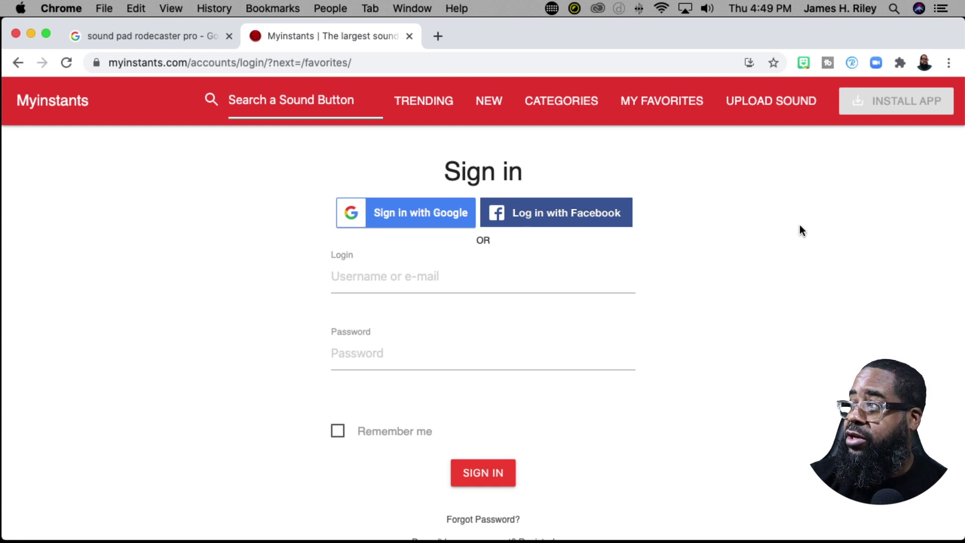
{"action": "left_click", "coordinate": [767, 102]}
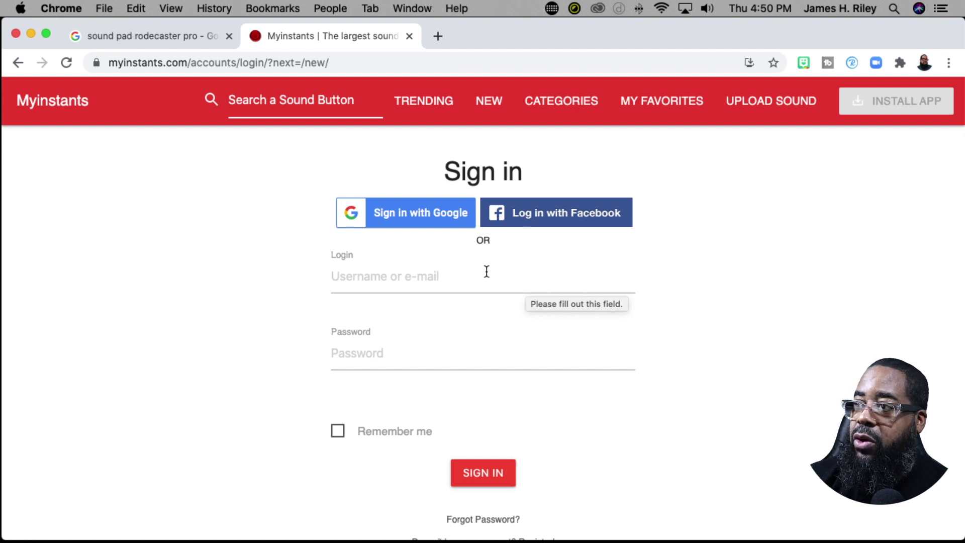
Search the sound buttons for "law and order"
{"action": "left_click", "coordinate": [251, 101]}
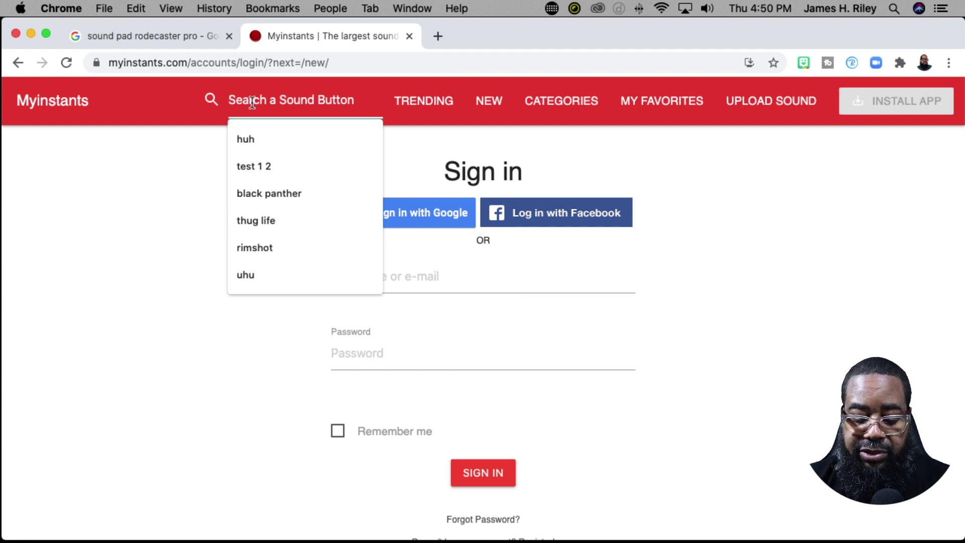
{"action": "type", "text": "law and order"}
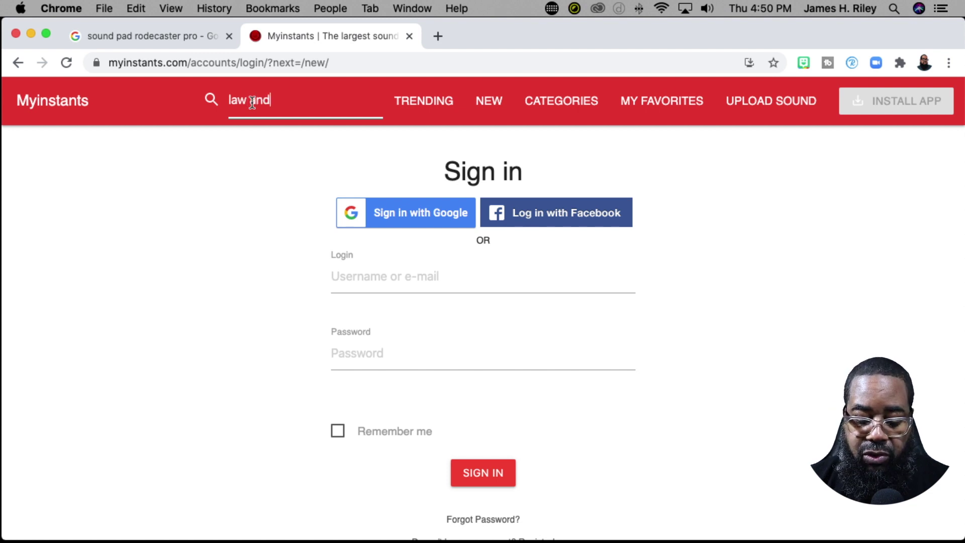
{"action": "key", "text": "Return"}
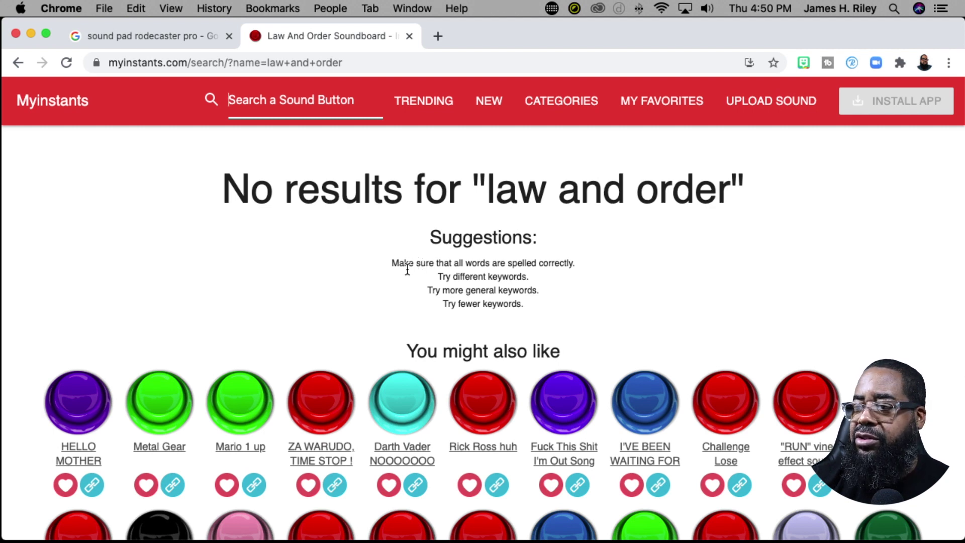
Open the Television category and look through its sound buttons
{"action": "left_click", "coordinate": [564, 110]}
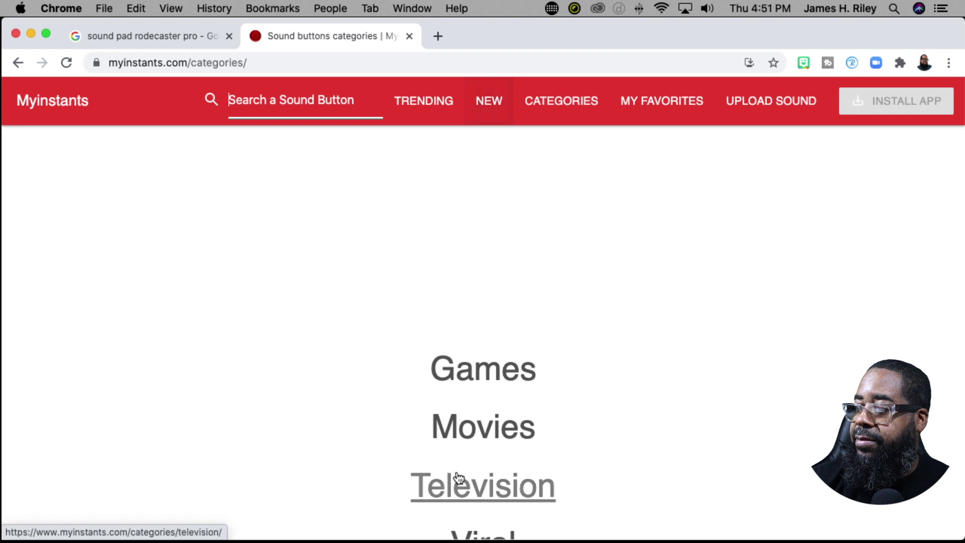
{"action": "left_click", "coordinate": [491, 495]}
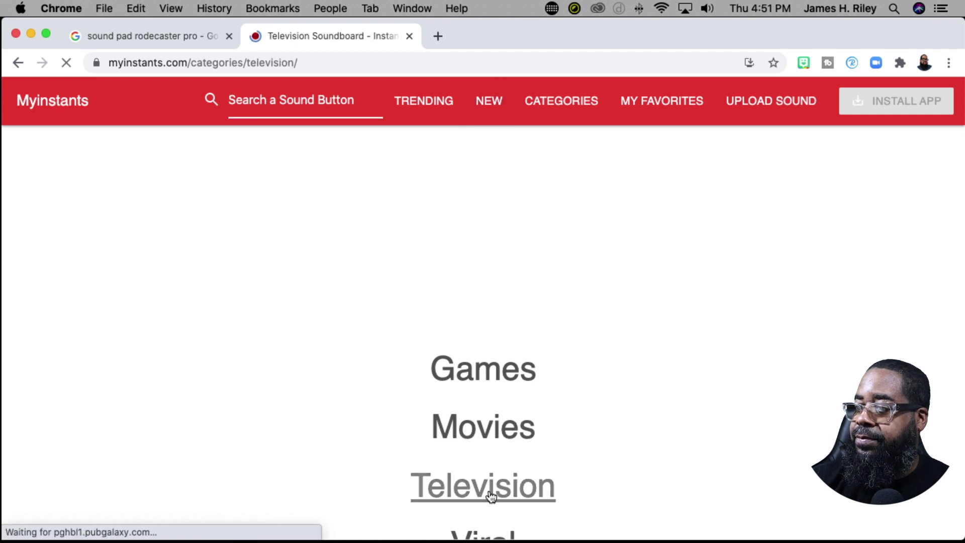
{"action": "scroll", "coordinate": [358, 298], "scroll_direction": "down", "scroll_amount": 3}
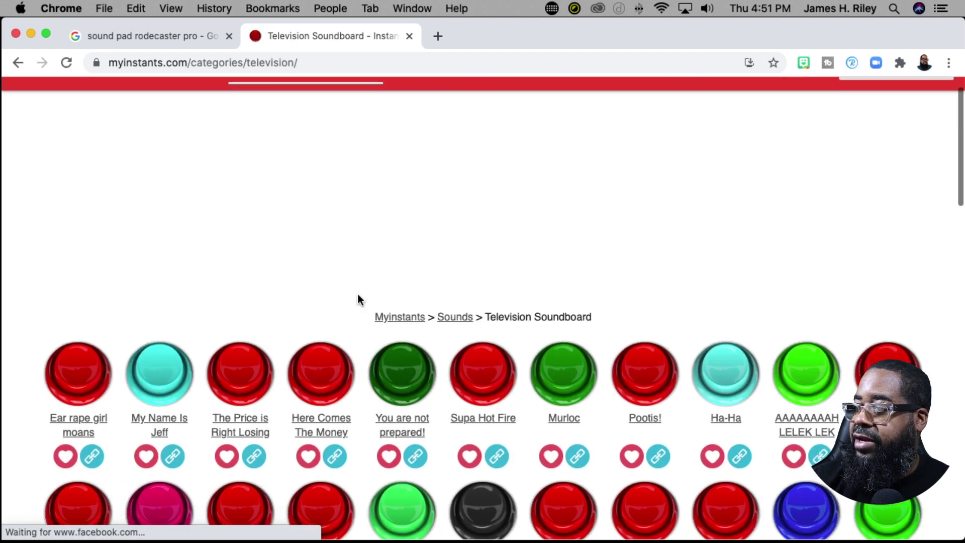
{"action": "scroll", "coordinate": [358, 298], "scroll_direction": "down", "scroll_amount": 1}
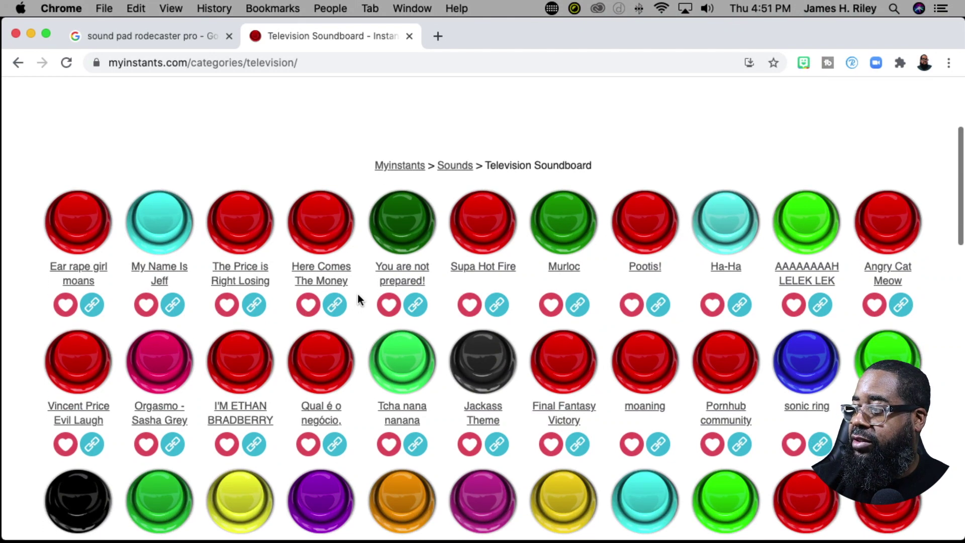
{"action": "scroll", "coordinate": [357, 297], "scroll_direction": "down", "scroll_amount": 4}
Go to page 2 of the trending sounds and preview the Law and Order DUN DUN sound
{"action": "key", "text": "super+bracketleft"}
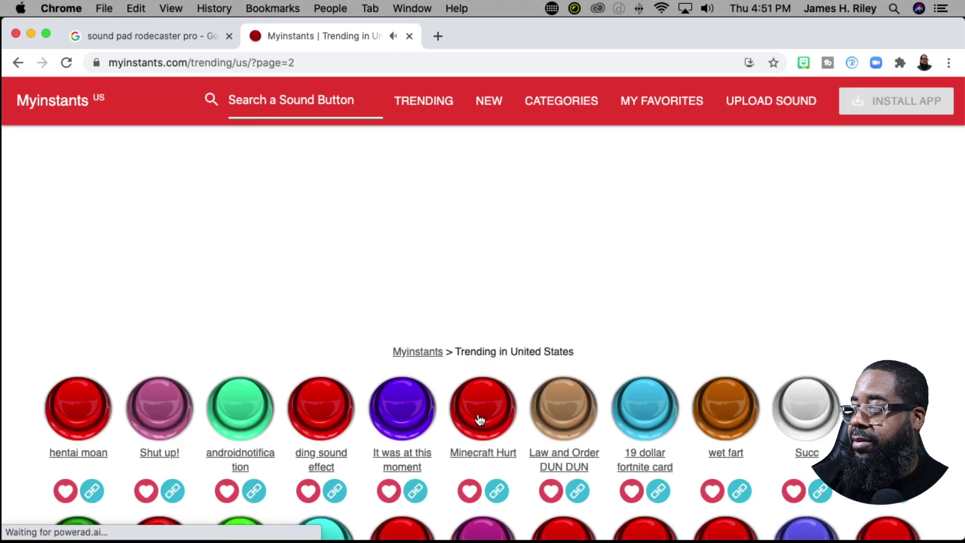
{"action": "scroll", "coordinate": [477, 412], "scroll_direction": "down", "scroll_amount": 4}
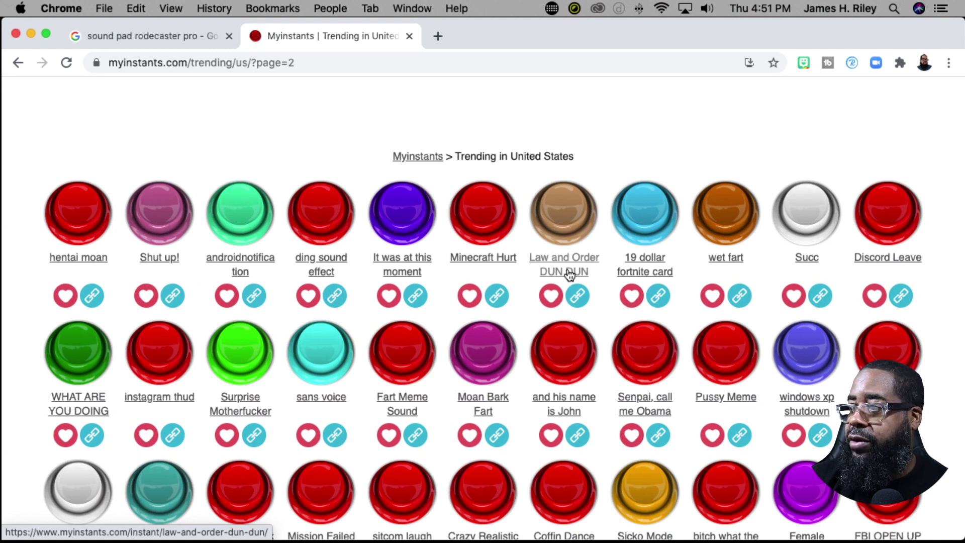
{"action": "left_click", "coordinate": [564, 222]}
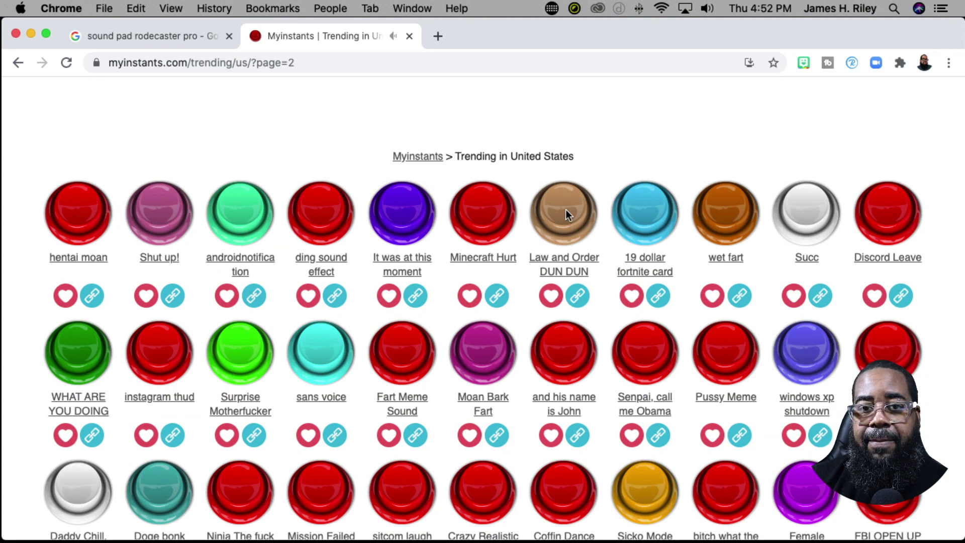
Open the Law and Order DUN DUN sound's page and download it as an MP3
{"action": "left_click", "coordinate": [566, 272]}
{"action": "scroll", "coordinate": [651, 335], "scroll_direction": "down", "scroll_amount": 3}
{"action": "scroll", "coordinate": [649, 330], "scroll_direction": "down", "scroll_amount": 2}
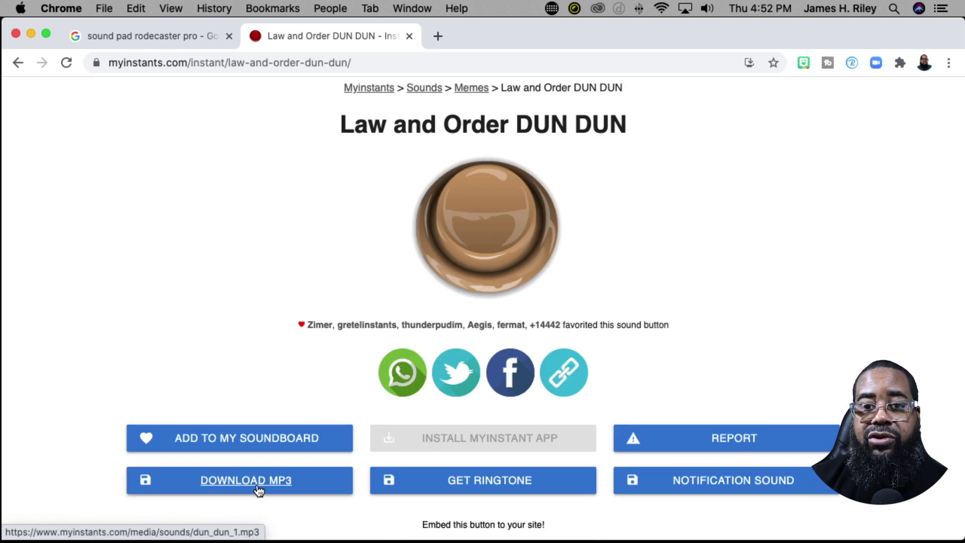
{"action": "left_click", "coordinate": [258, 489]}
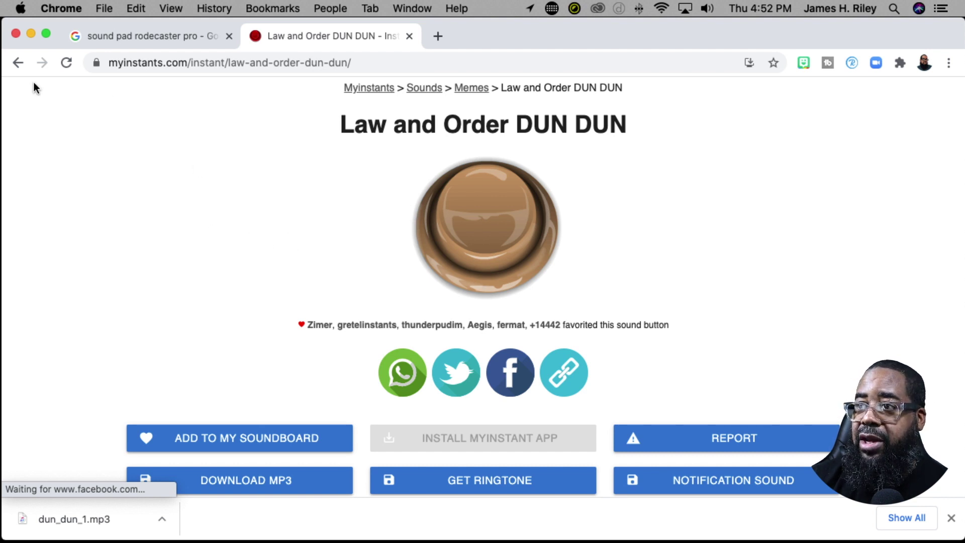
Preview the SPONGEBOB A FEW MOMENTS LATER sound from trending page 3 and download it as an MP3 from its page
{"action": "left_click", "coordinate": [17, 63]}
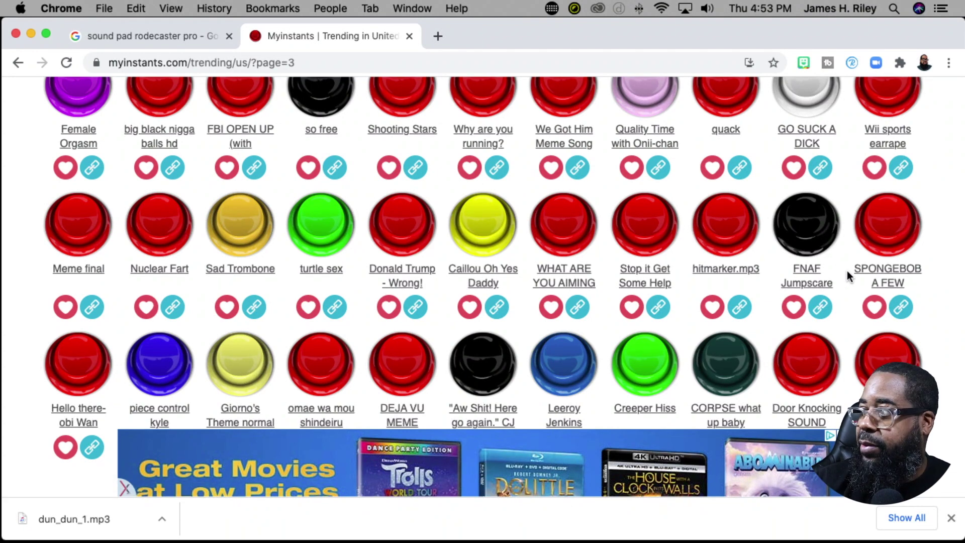
{"action": "left_click", "coordinate": [890, 225]}
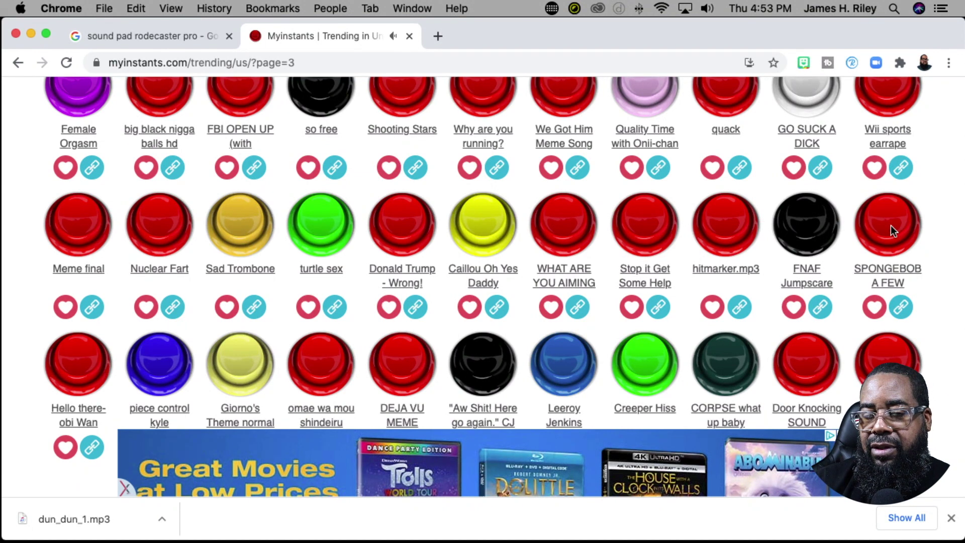
{"action": "left_click", "coordinate": [892, 279]}
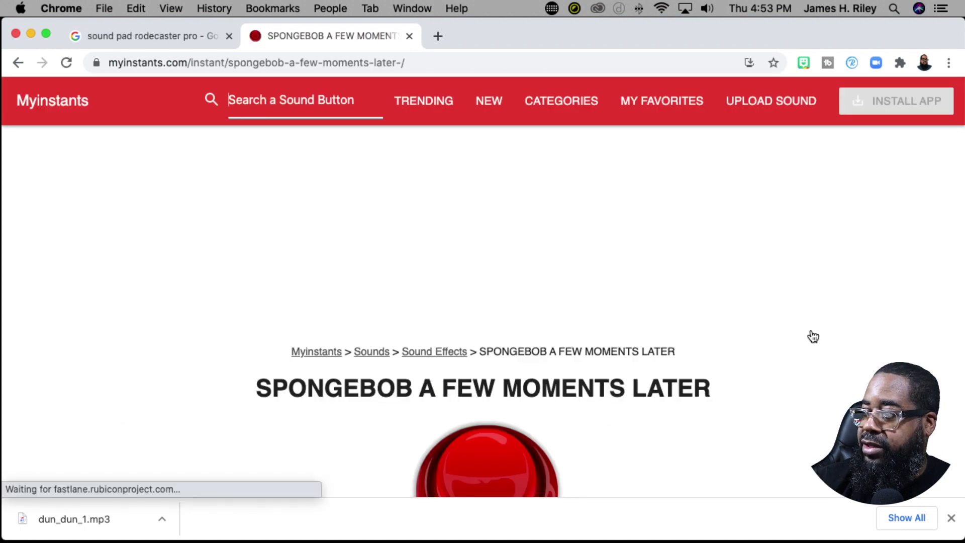
{"action": "scroll", "coordinate": [813, 350], "scroll_direction": "down", "scroll_amount": 4}
{"action": "scroll", "coordinate": [814, 352], "scroll_direction": "down", "scroll_amount": 4}
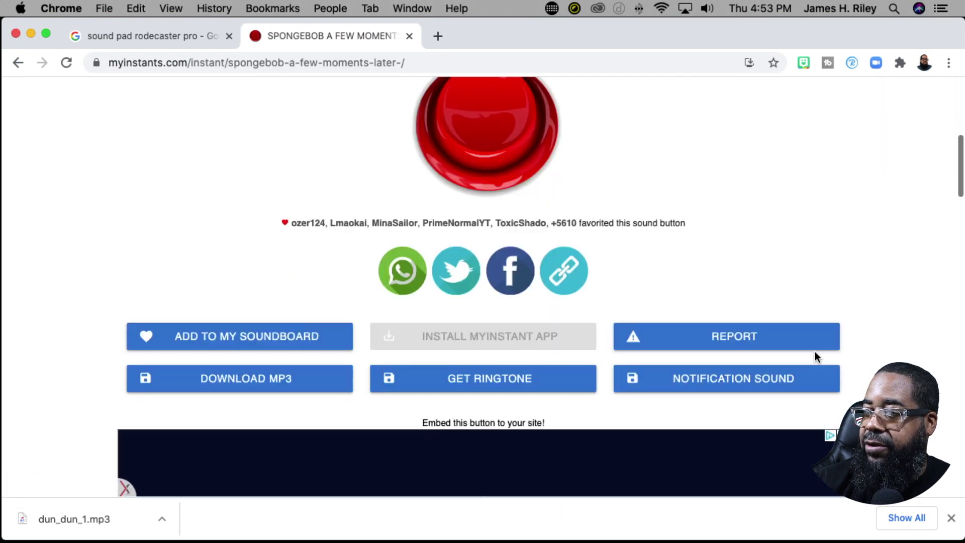
{"action": "scroll", "coordinate": [814, 350], "scroll_direction": "down", "scroll_amount": 1}
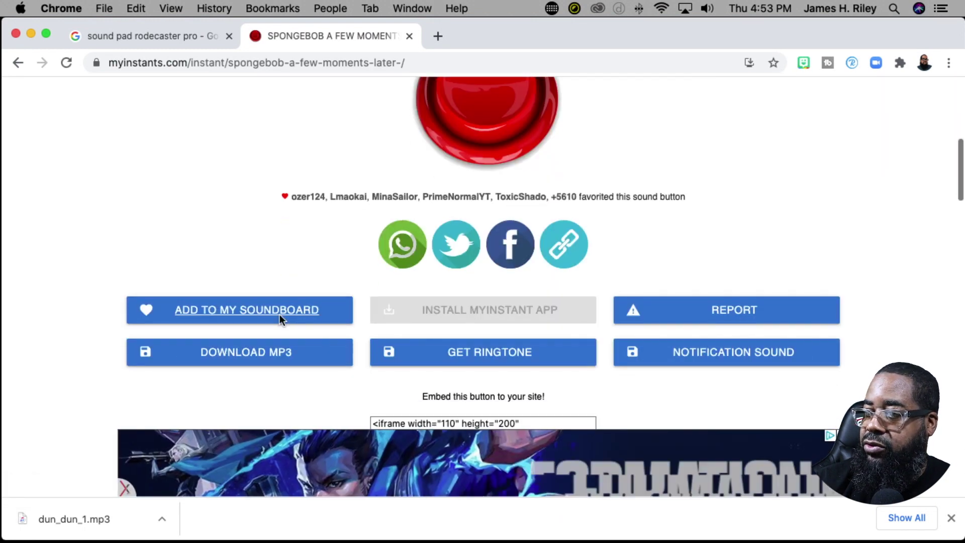
{"action": "left_click", "coordinate": [244, 359]}
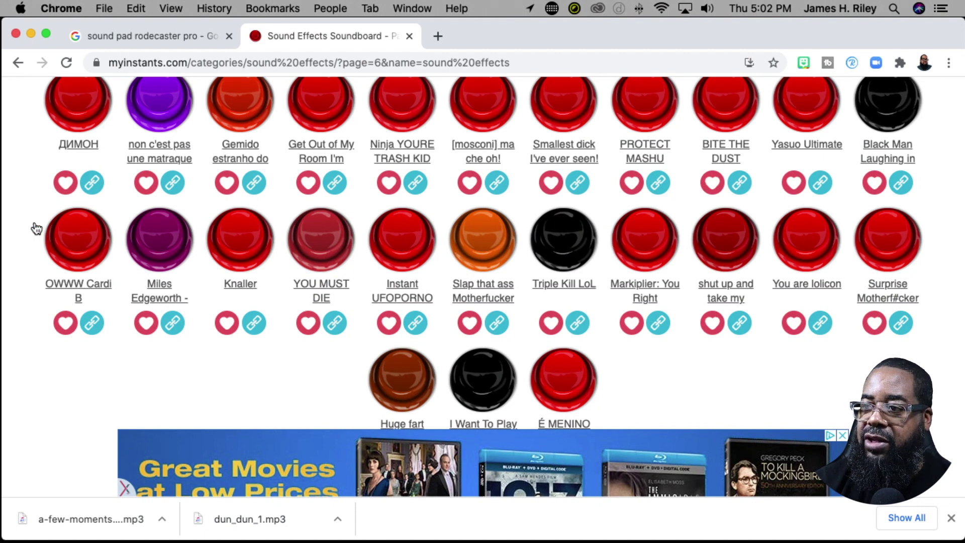
Preview the OWWW Cardi B sound from page 6 of the Sound Effects category and download it as an MP3 from its page
{"action": "left_click", "coordinate": [77, 237]}
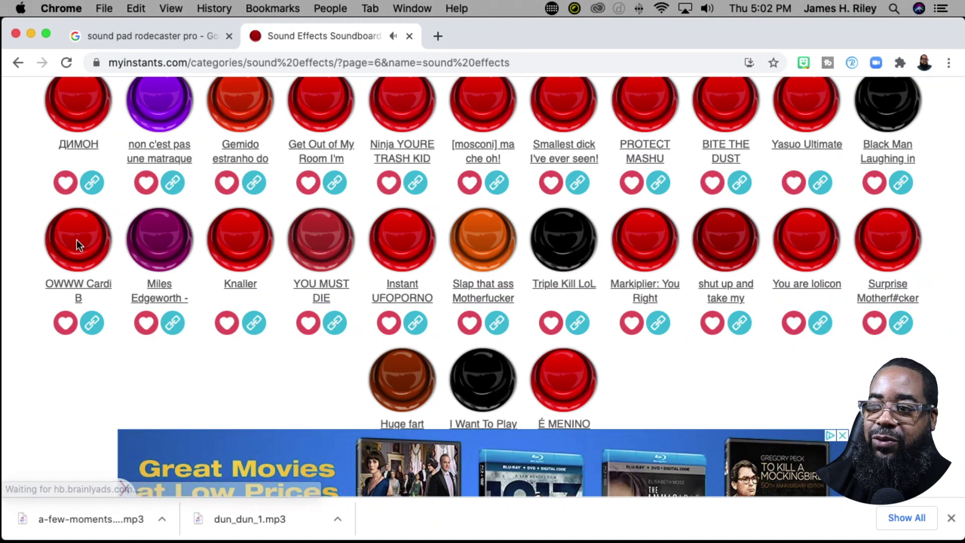
{"action": "left_click", "coordinate": [79, 286]}
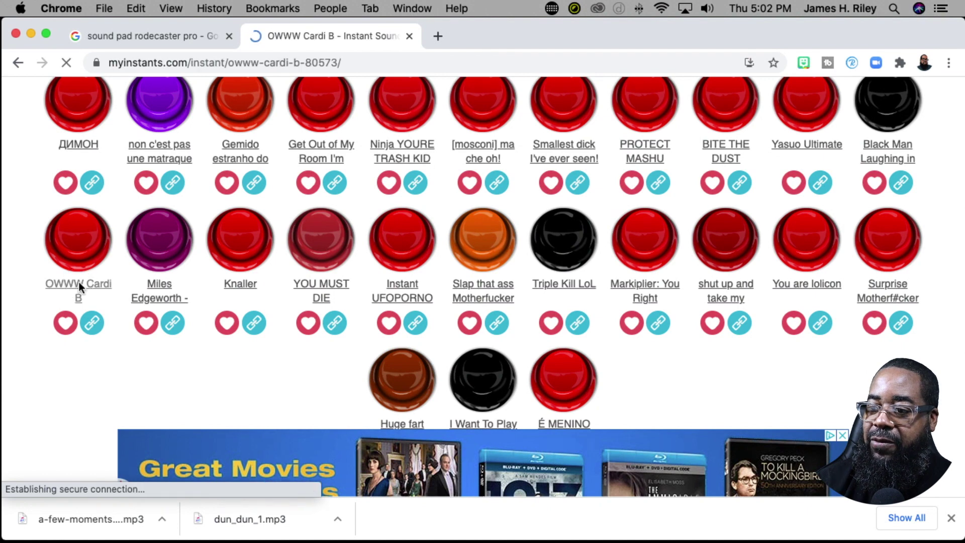
{"action": "scroll", "coordinate": [191, 294], "scroll_direction": "down", "scroll_amount": 5}
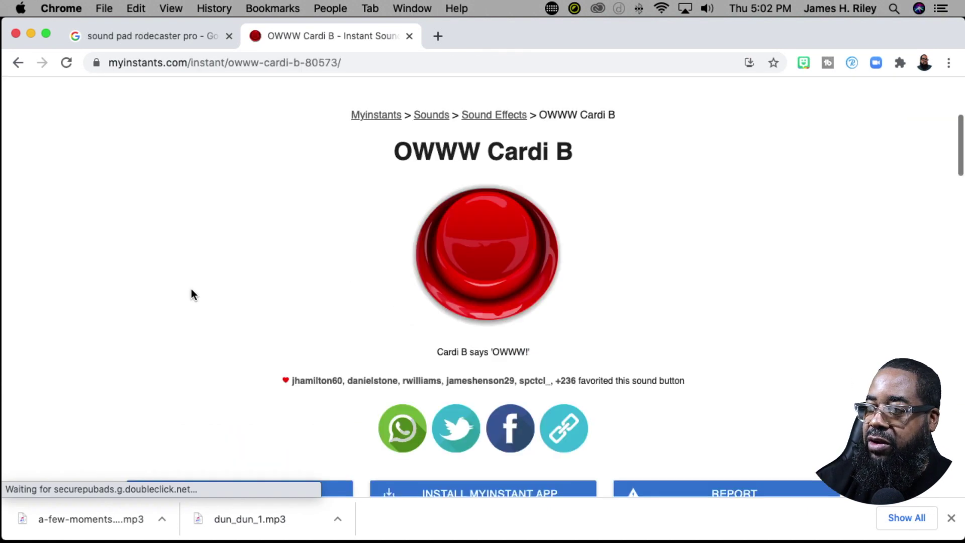
{"action": "left_click", "coordinate": [473, 260]}
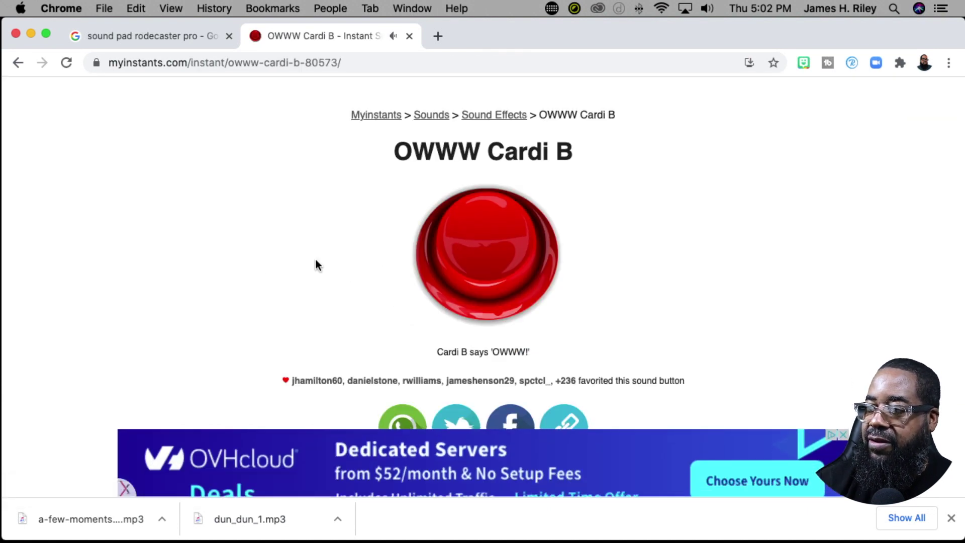
{"action": "scroll", "coordinate": [255, 266], "scroll_direction": "down", "scroll_amount": 5}
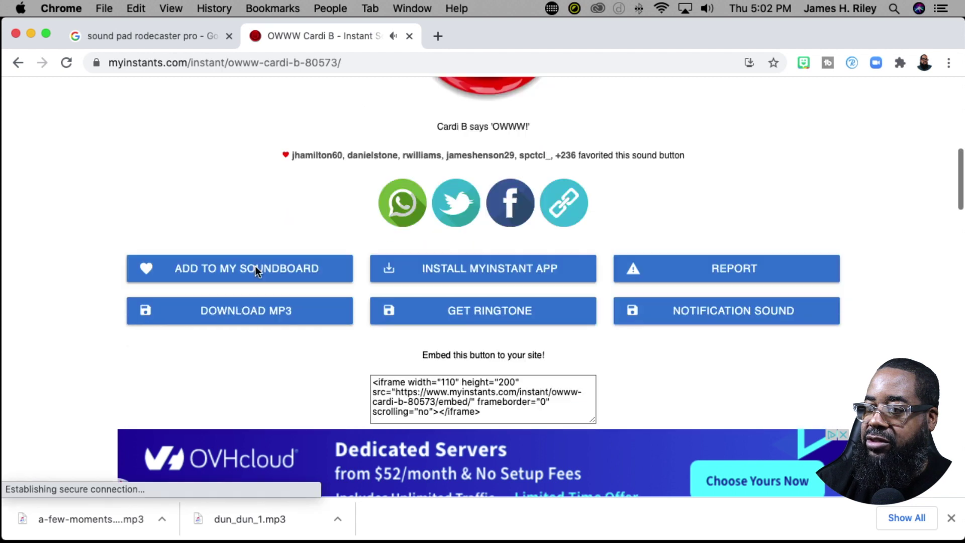
{"action": "left_click", "coordinate": [255, 311]}
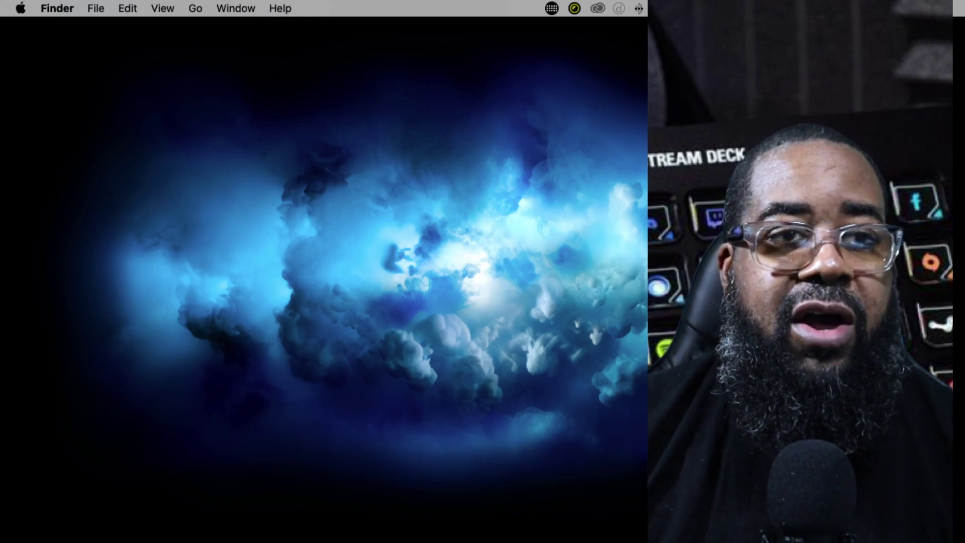
Open the Stream Deck configuration window and reposition it slightly on the desktop
{"action": "left_click", "coordinate": [552, 9]}
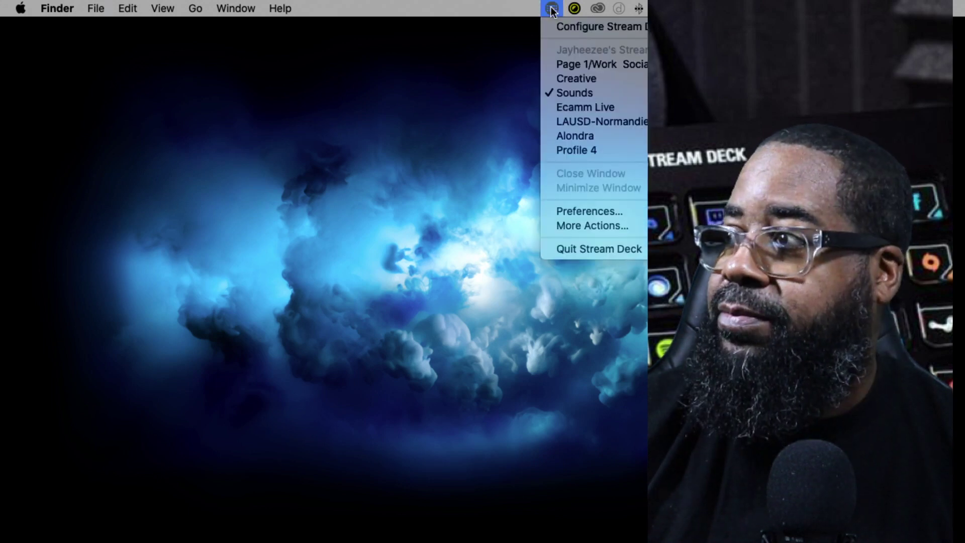
{"action": "left_click", "coordinate": [554, 28]}
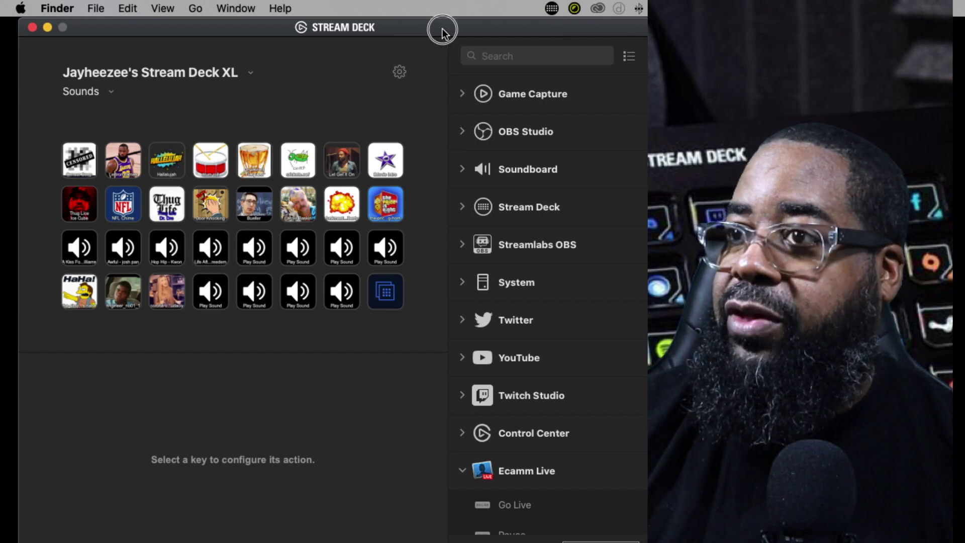
{"action": "left_click_drag", "start_coordinate": [442, 29], "coordinate": [433, 25]}
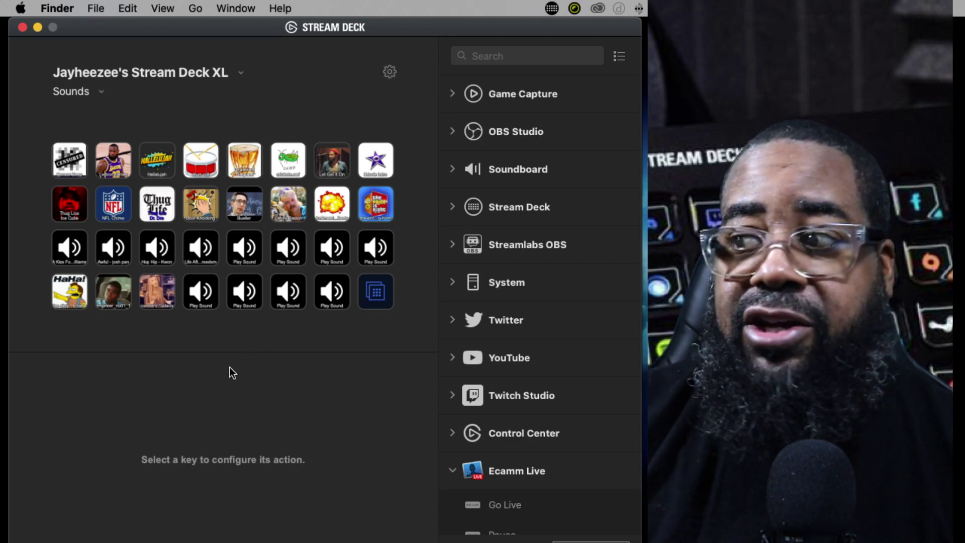
Set the title of the fourth key in the last row of the Sounds profile to "Law & Order"
{"action": "left_click", "coordinate": [201, 291]}
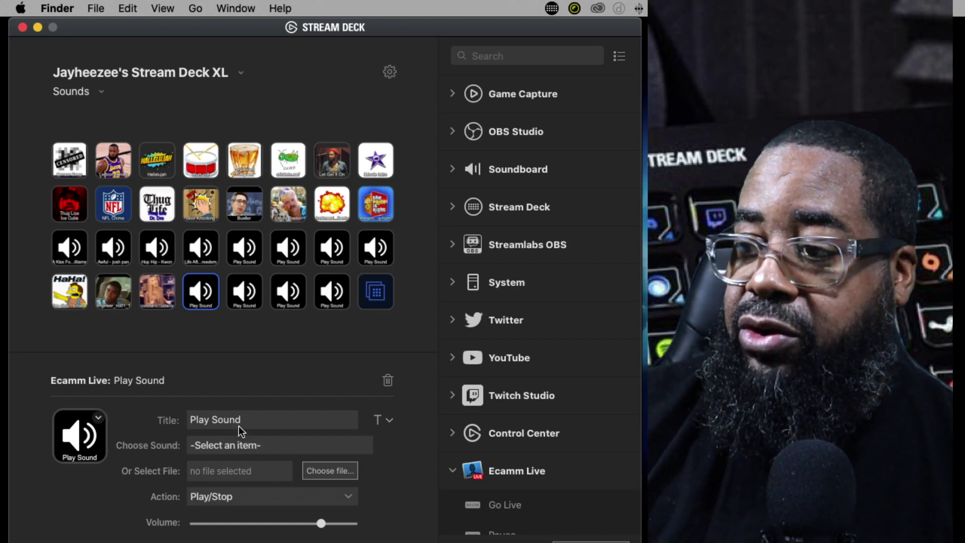
{"action": "triple_click", "coordinate": [269, 419]}
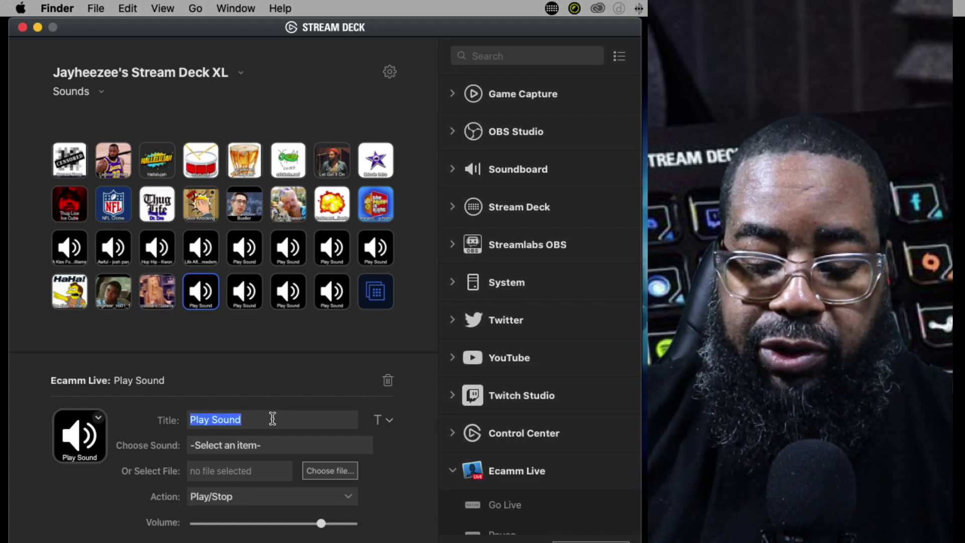
{"action": "type", "text": "Law &"}
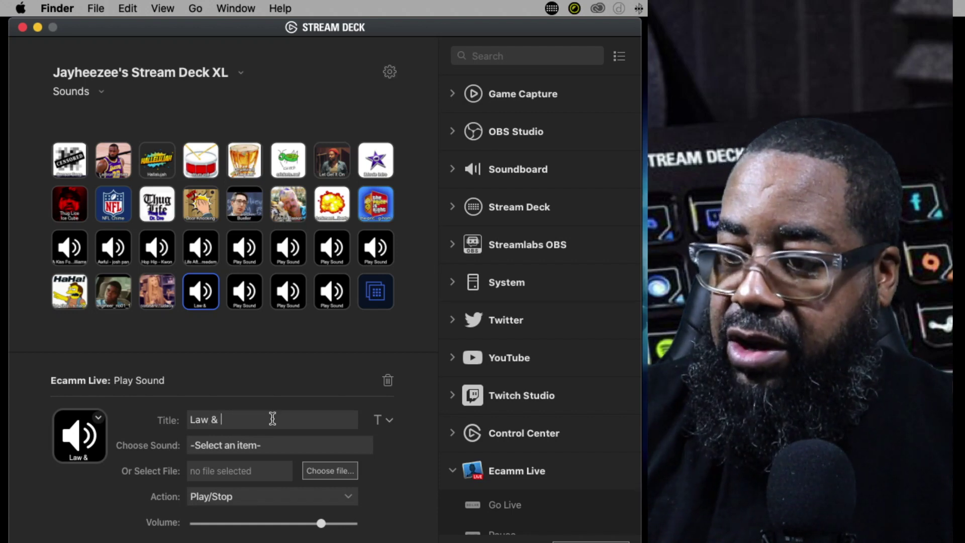
{"action": "type", "text": " Order"}
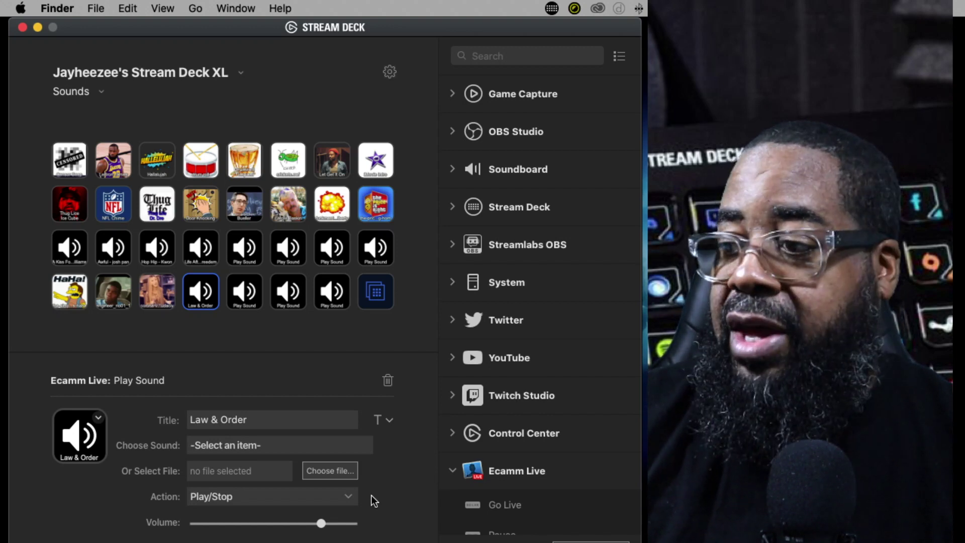
Assign the file Law&Order.mp3 from the Downloads folder as the Law & Order key's sound
{"action": "left_click", "coordinate": [335, 476]}
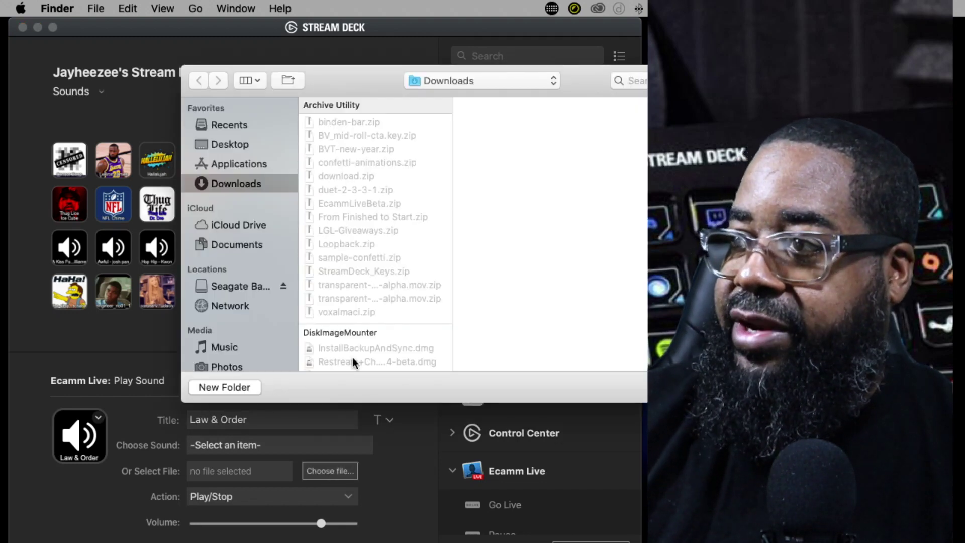
{"action": "left_click_drag", "start_coordinate": [342, 81], "coordinate": [170, 31]}
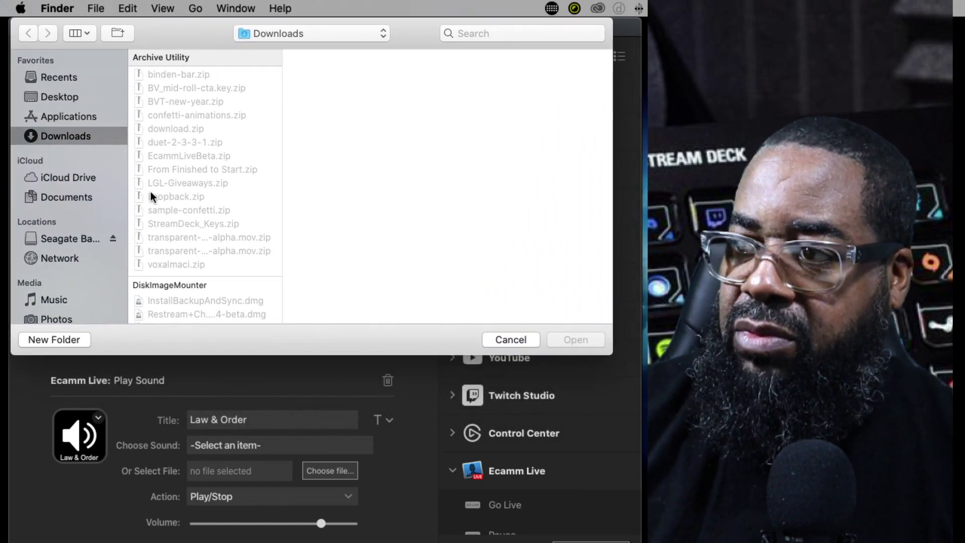
{"action": "scroll", "coordinate": [159, 197], "scroll_direction": "down", "scroll_amount": 5}
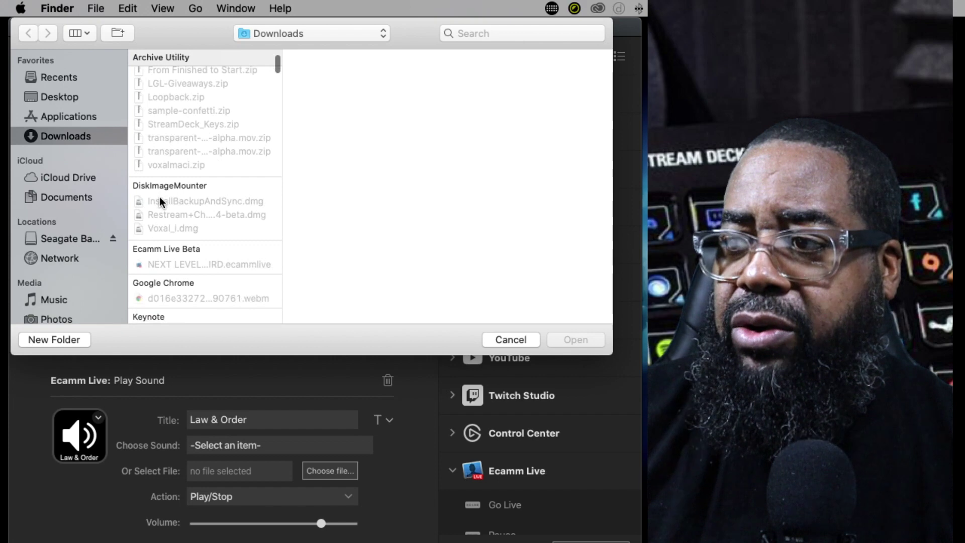
{"action": "scroll", "coordinate": [159, 197], "scroll_direction": "down", "scroll_amount": 10}
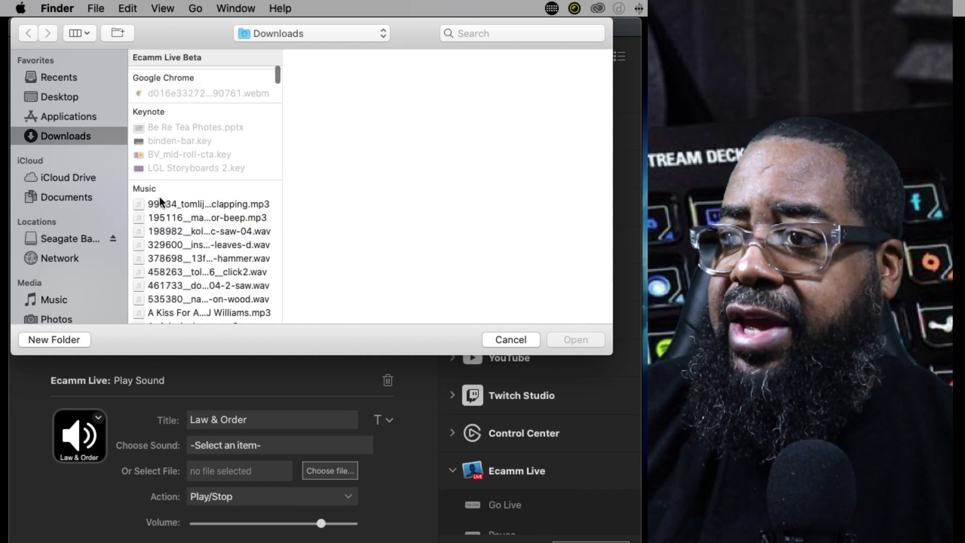
{"action": "scroll", "coordinate": [159, 197], "scroll_direction": "down", "scroll_amount": 2}
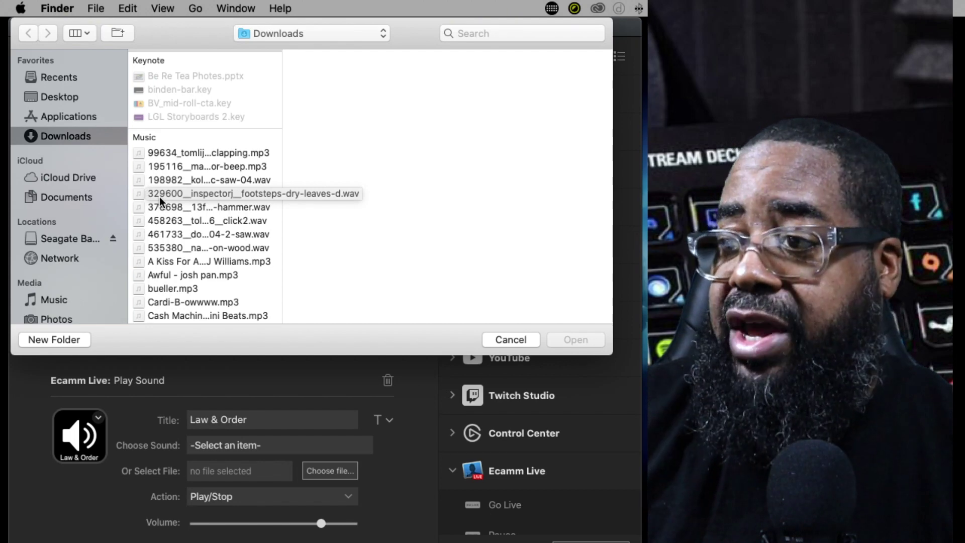
{"action": "scroll", "coordinate": [159, 197], "scroll_direction": "down", "scroll_amount": 6}
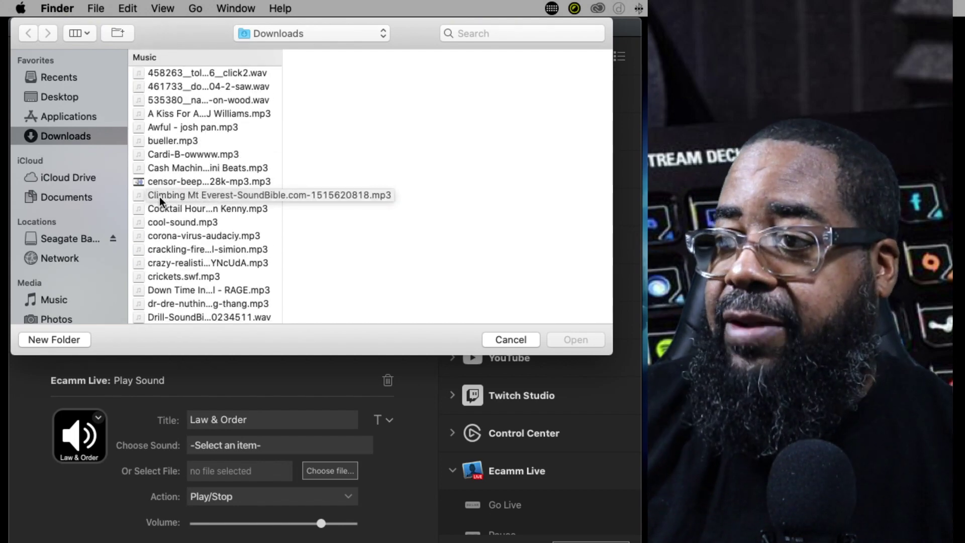
{"action": "scroll", "coordinate": [158, 197], "scroll_direction": "down", "scroll_amount": 1}
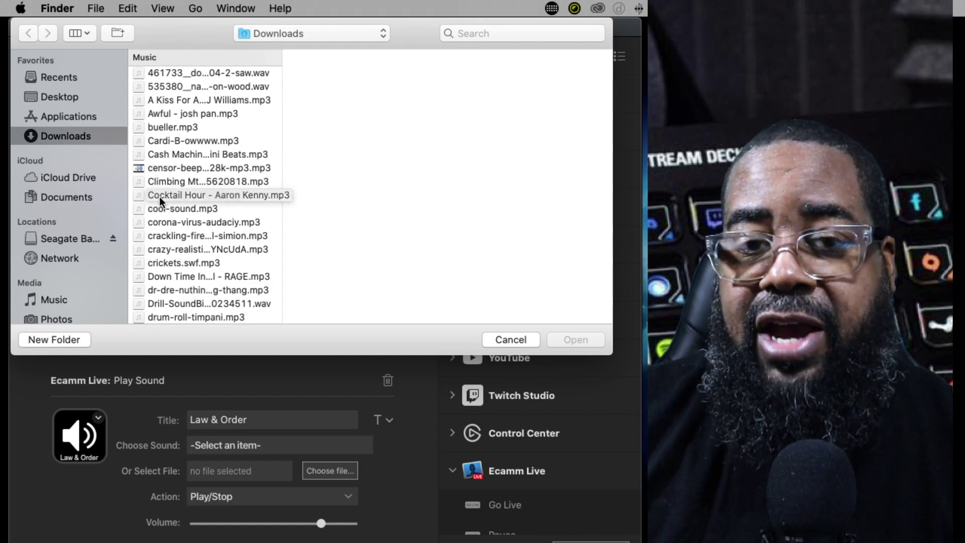
{"action": "scroll", "coordinate": [159, 197], "scroll_direction": "down", "scroll_amount": 6}
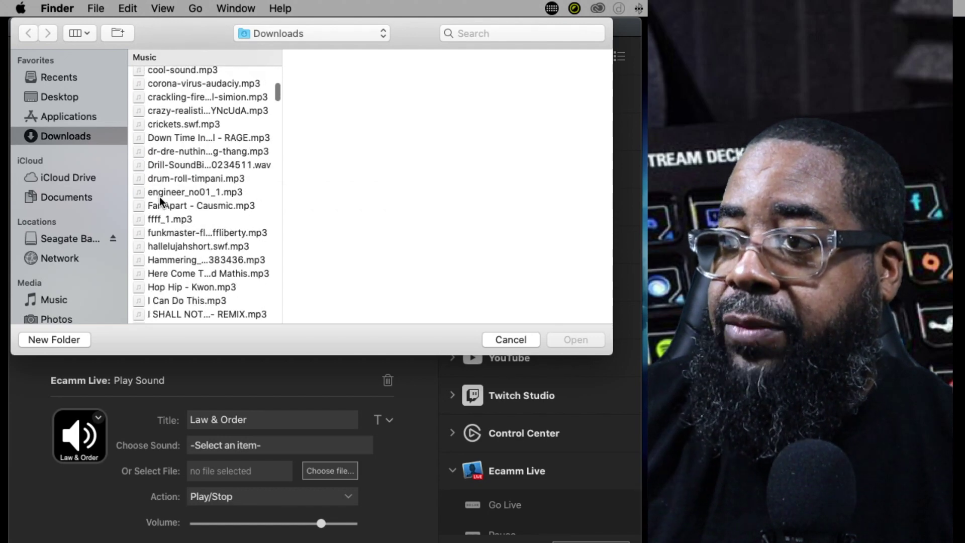
{"action": "scroll", "coordinate": [159, 197], "scroll_direction": "down", "scroll_amount": 6}
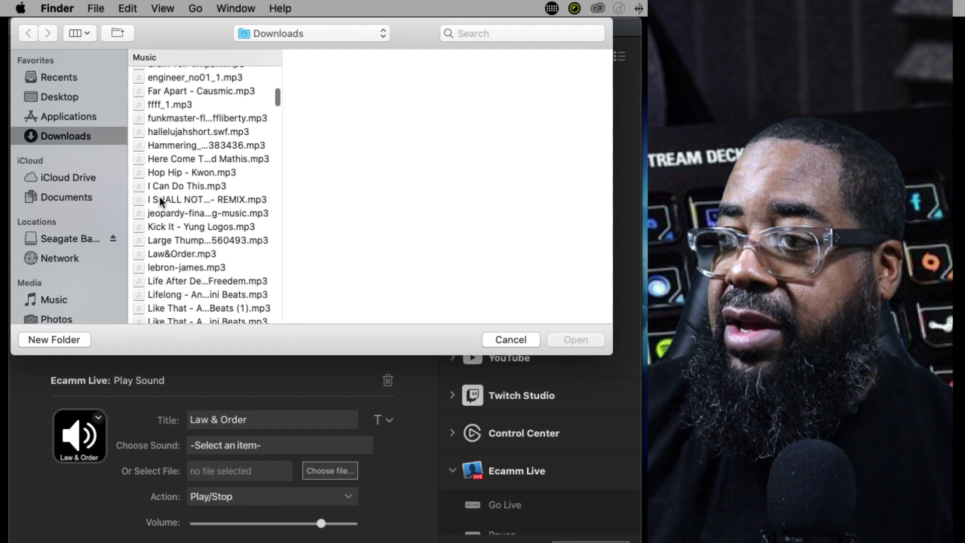
{"action": "left_click", "coordinate": [167, 232]}
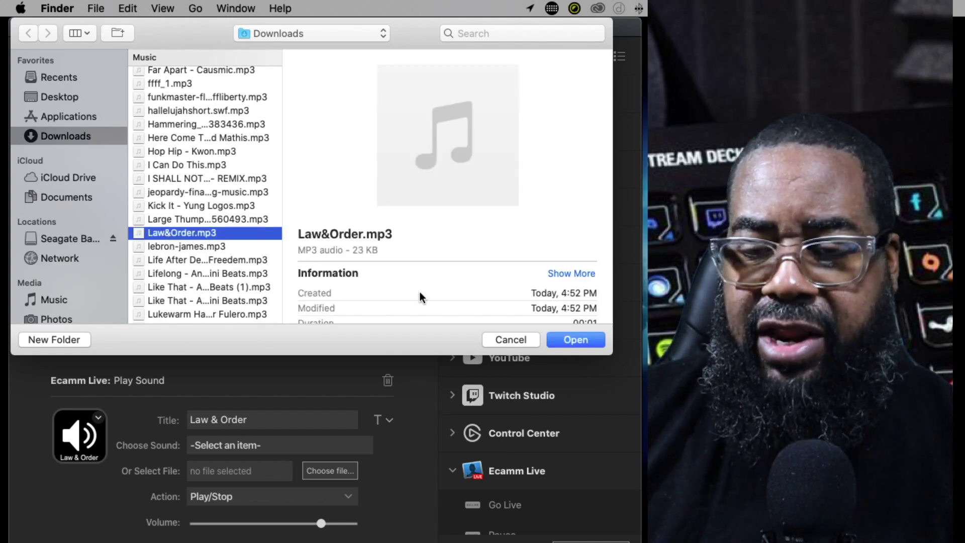
{"action": "left_click", "coordinate": [576, 340]}
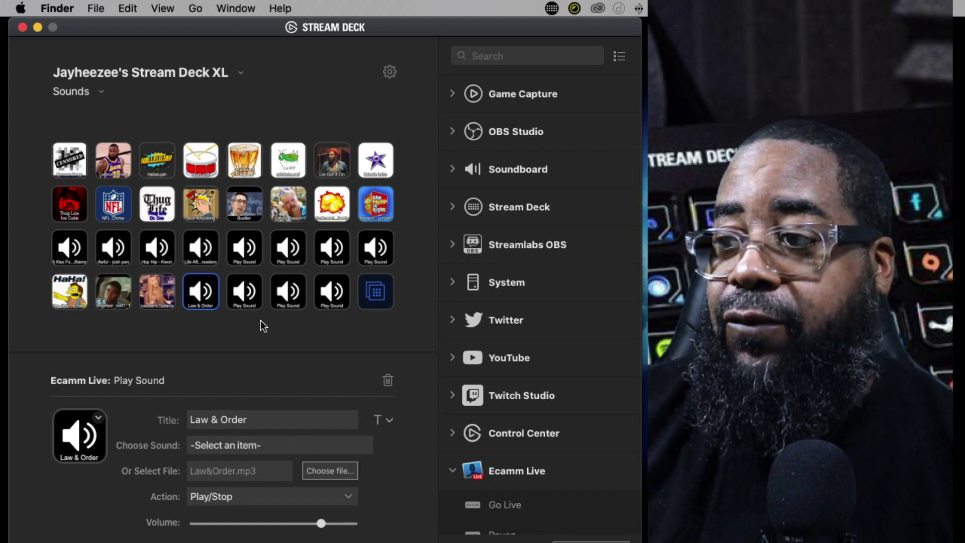
Set the title of the fifth key in the last row of the Sounds profile to "Sponge Bob"
{"action": "left_click", "coordinate": [245, 298]}
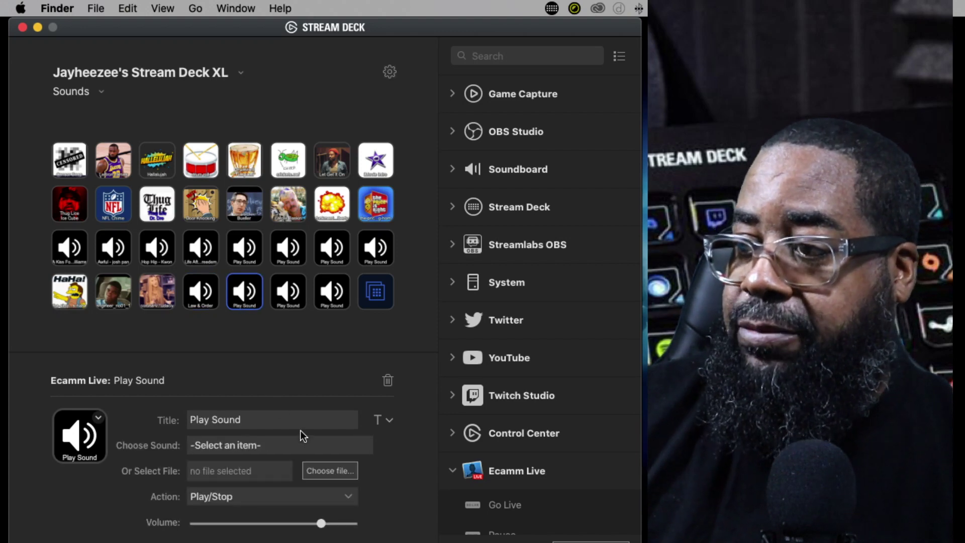
{"action": "left_click", "coordinate": [261, 422]}
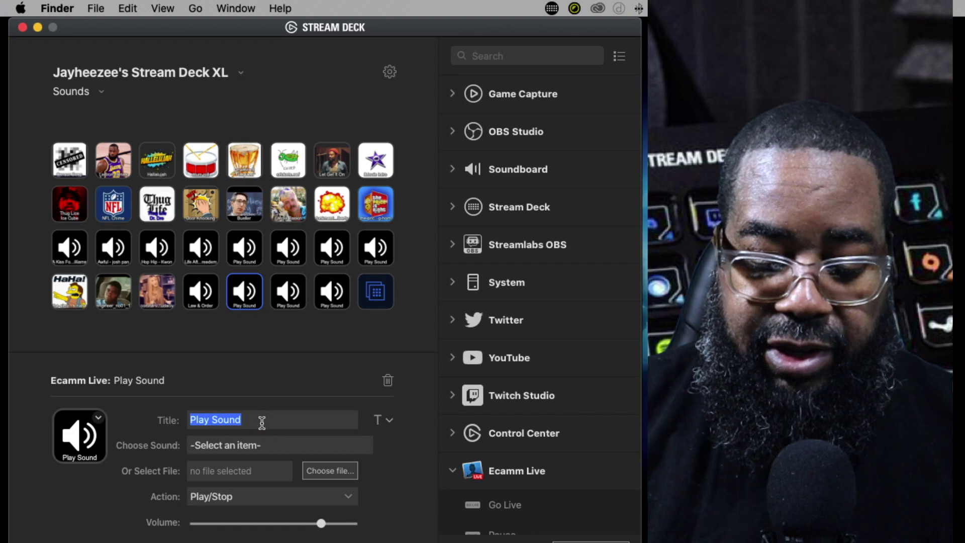
{"action": "type", "text": "Sp"}
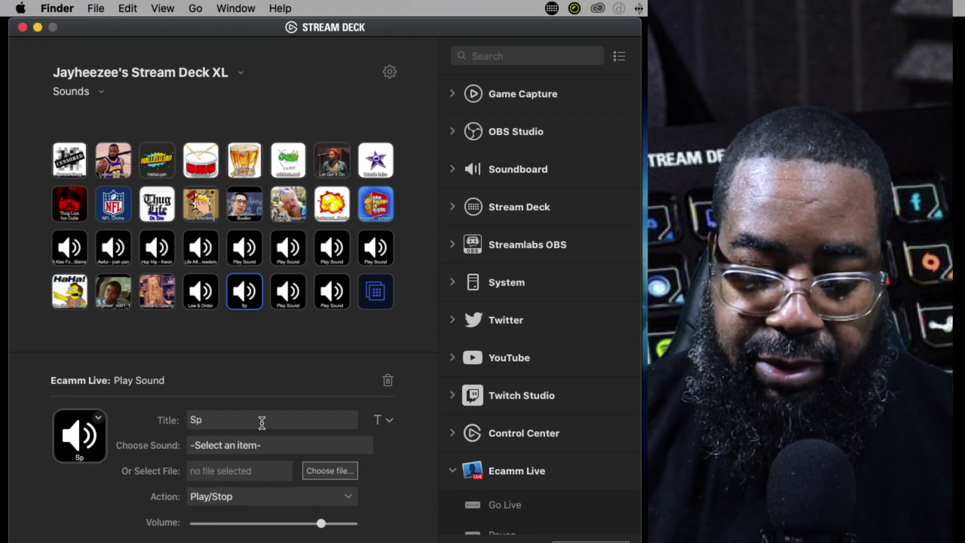
{"action": "type", "text": "onge Bob"}
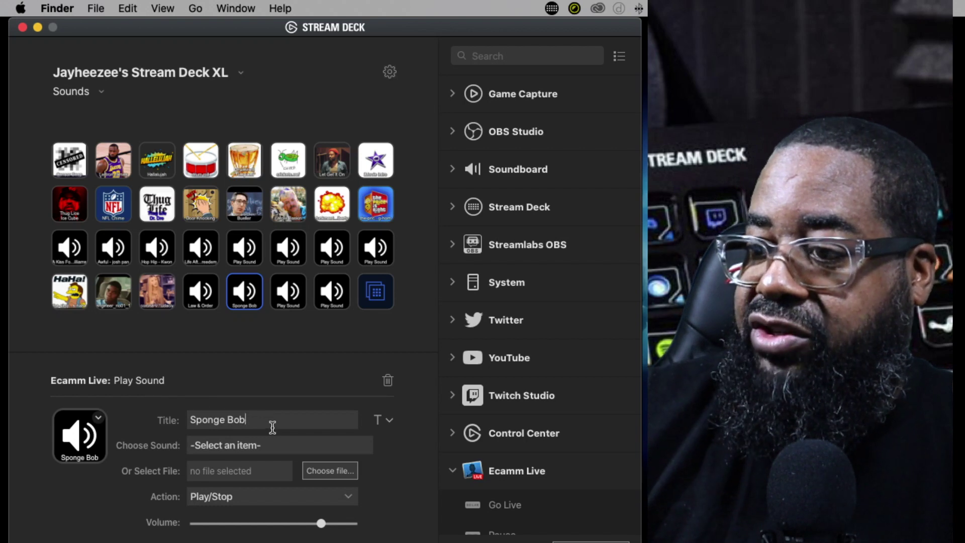
Assign the file Sponge Bob-Moments.mp3 from the Downloads folder as the Sponge Bob key's sound
{"action": "left_click", "coordinate": [330, 471]}
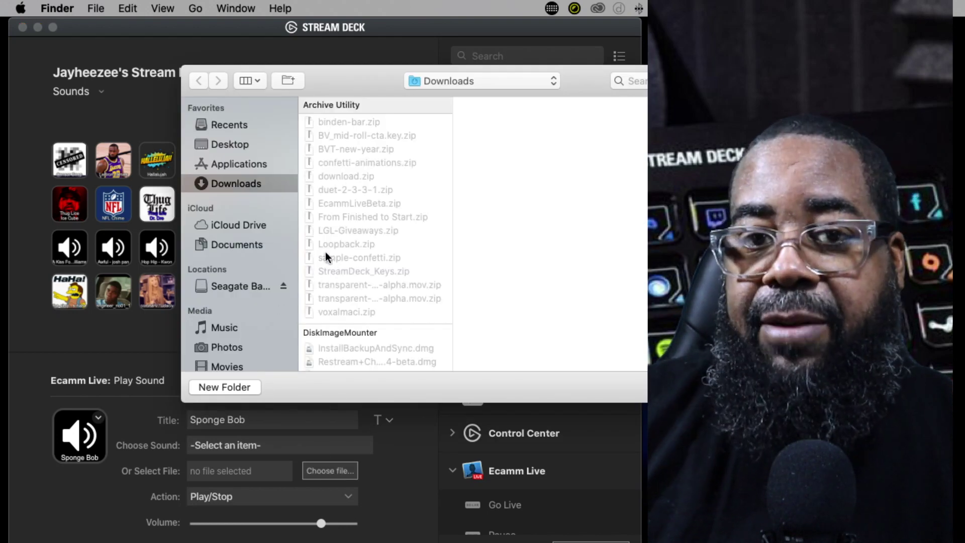
{"action": "scroll", "coordinate": [333, 282], "scroll_direction": "down", "scroll_amount": 10}
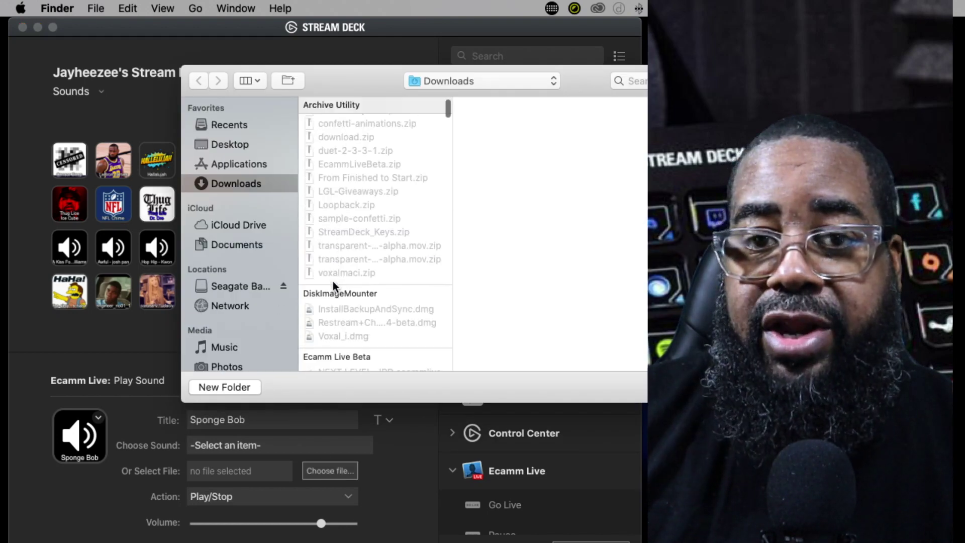
{"action": "scroll", "coordinate": [336, 282], "scroll_direction": "down", "scroll_amount": 15}
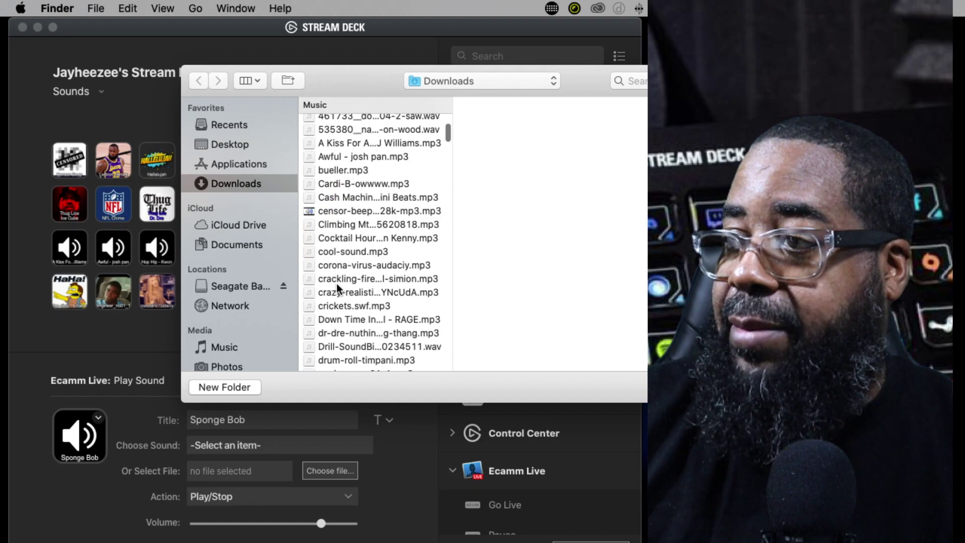
{"action": "scroll", "coordinate": [338, 285], "scroll_direction": "down", "scroll_amount": 12}
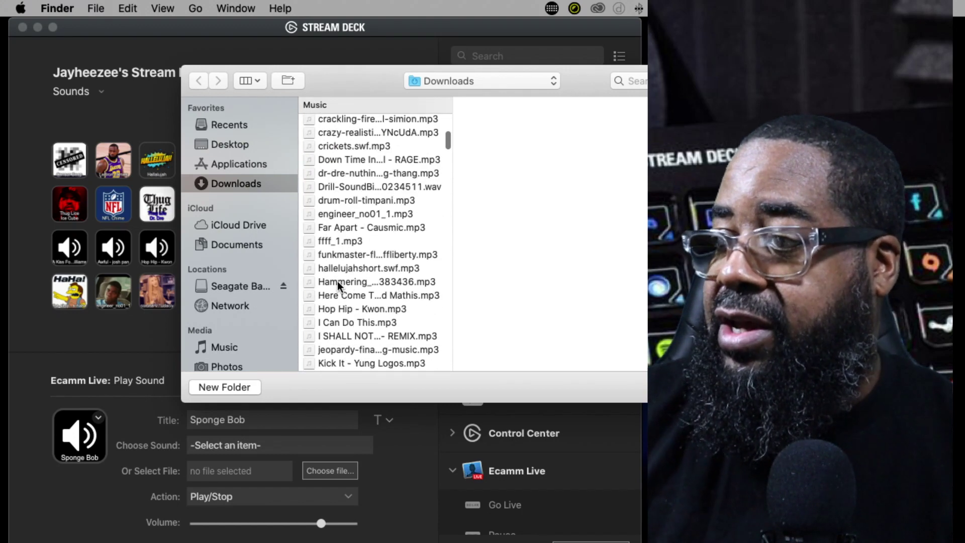
{"action": "scroll", "coordinate": [337, 281], "scroll_direction": "down", "scroll_amount": 5}
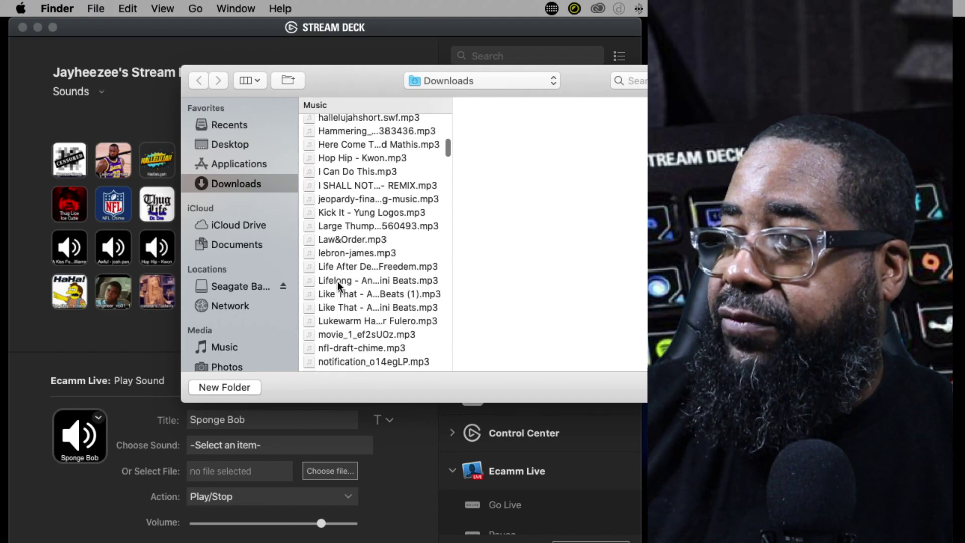
{"action": "scroll", "coordinate": [337, 283], "scroll_direction": "down", "scroll_amount": 6}
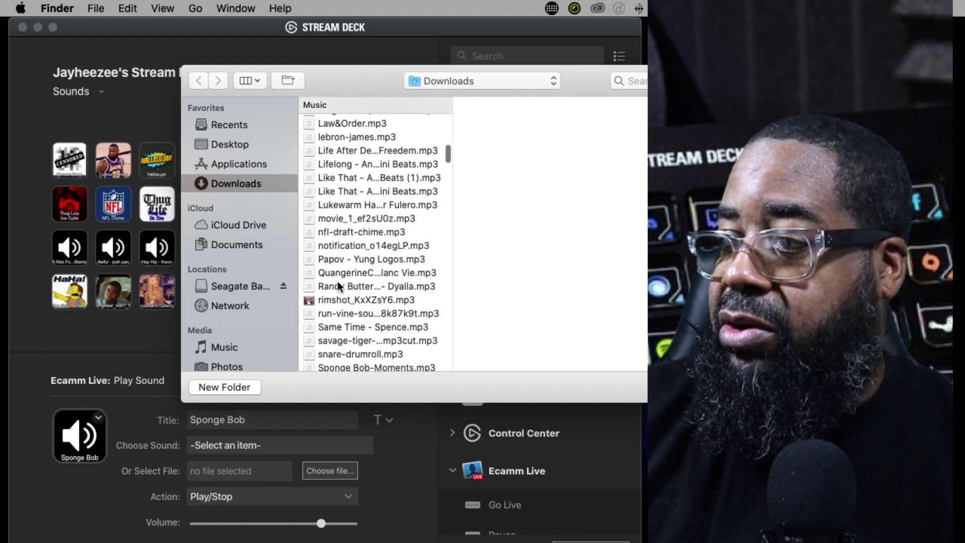
{"action": "left_click", "coordinate": [360, 357]}
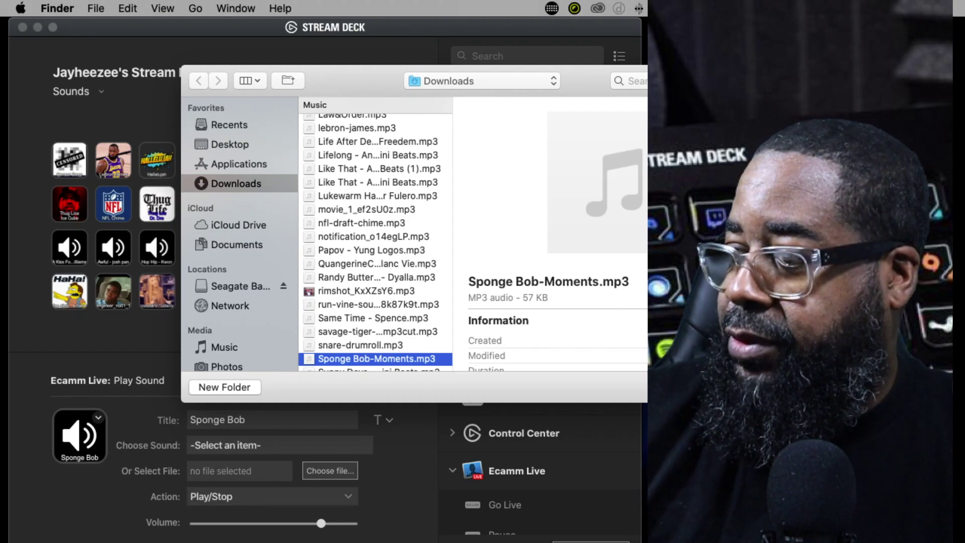
{"action": "key", "text": "Return"}
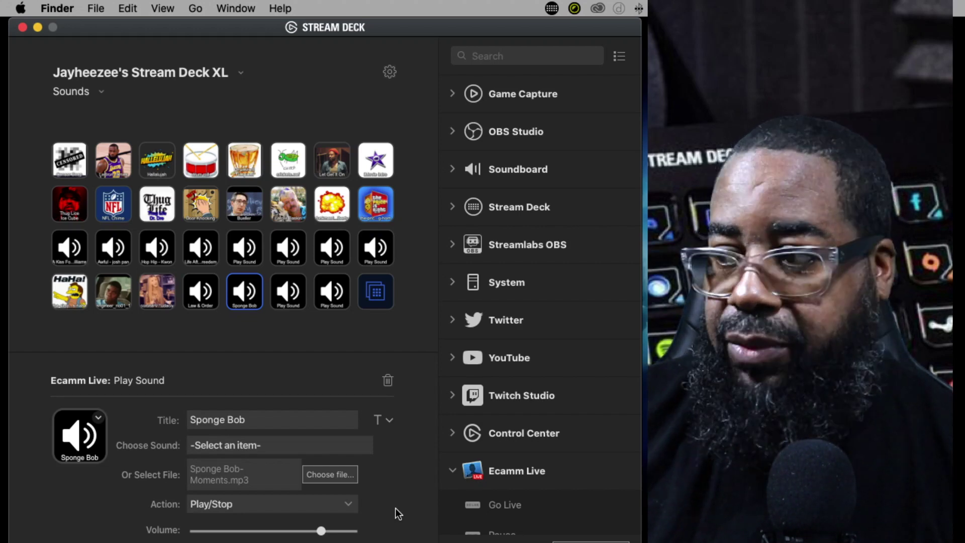
Set the title of the sixth key in the last row of the Sounds profile to "Cardi B"
{"action": "left_click", "coordinate": [287, 300]}
{"action": "double_click", "coordinate": [249, 419]}
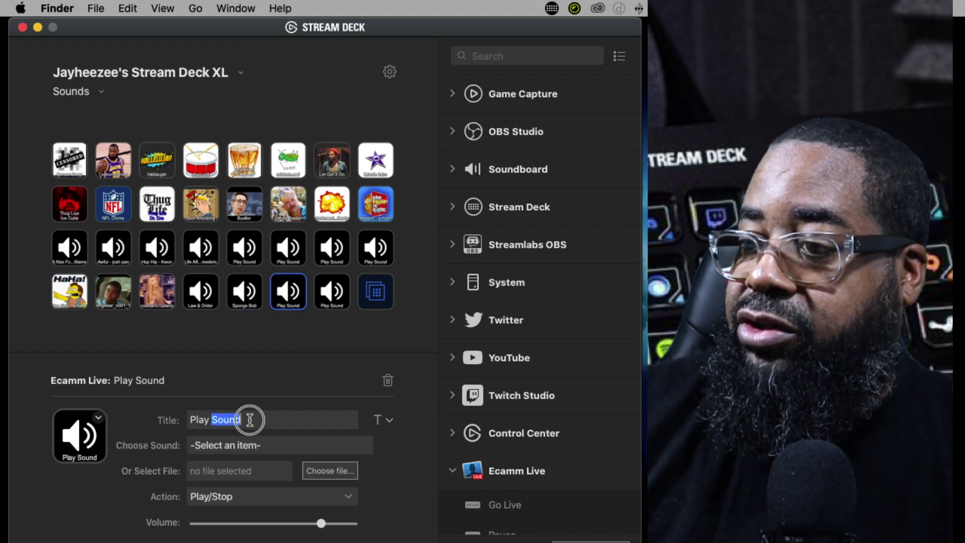
{"action": "triple_click", "coordinate": [249, 419]}
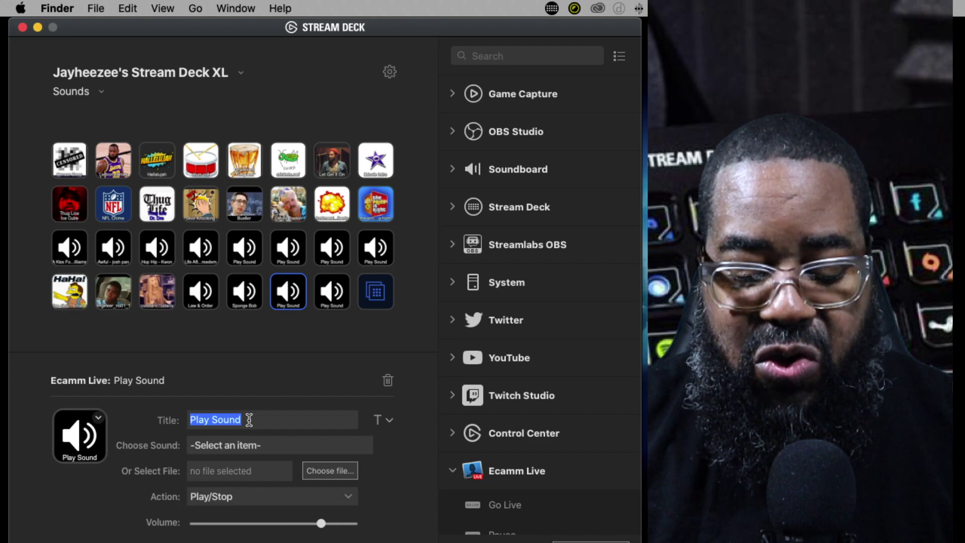
{"action": "type", "text": "Car"}
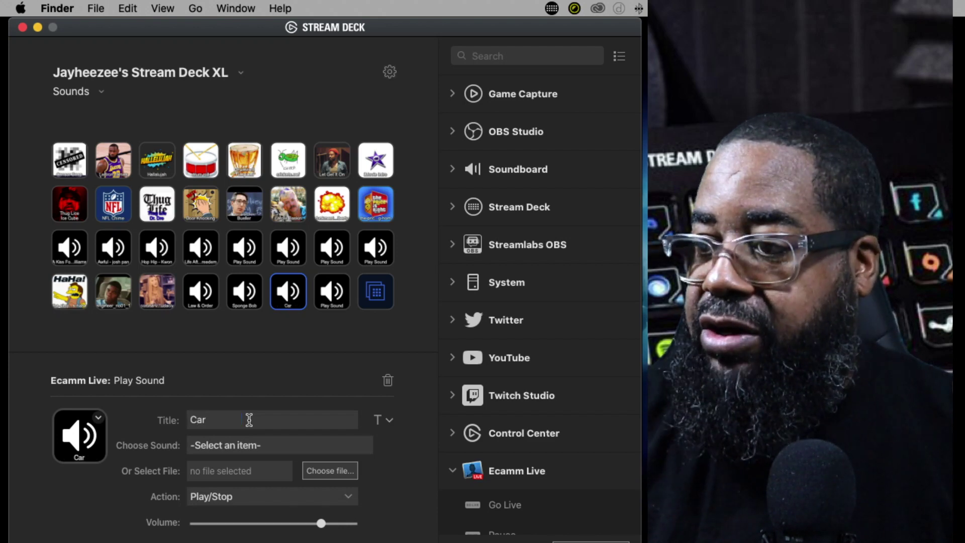
{"action": "type", "text": "di B"}
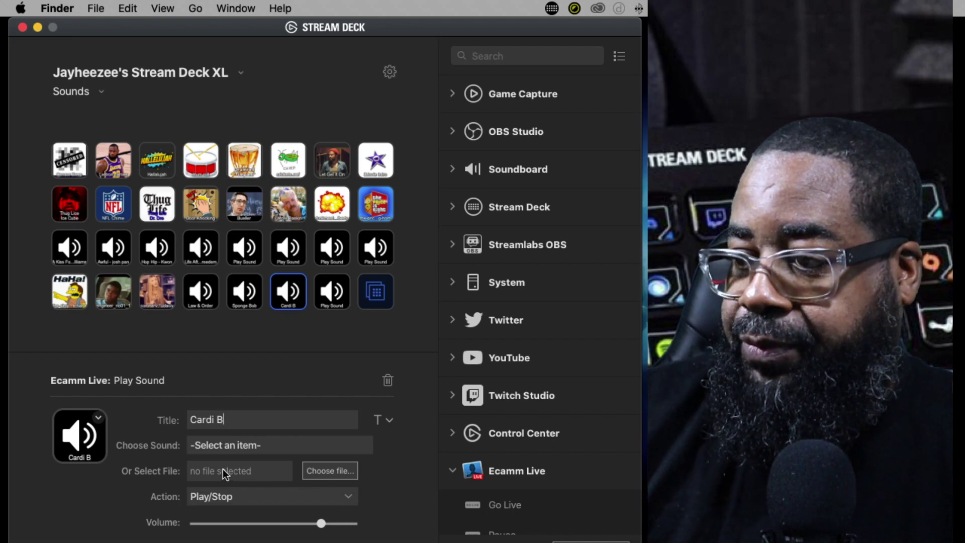
Assign the file Cardi-B-owwww.mp3 from the Downloads folder as the Cardi B key's sound
{"action": "left_click", "coordinate": [325, 479]}
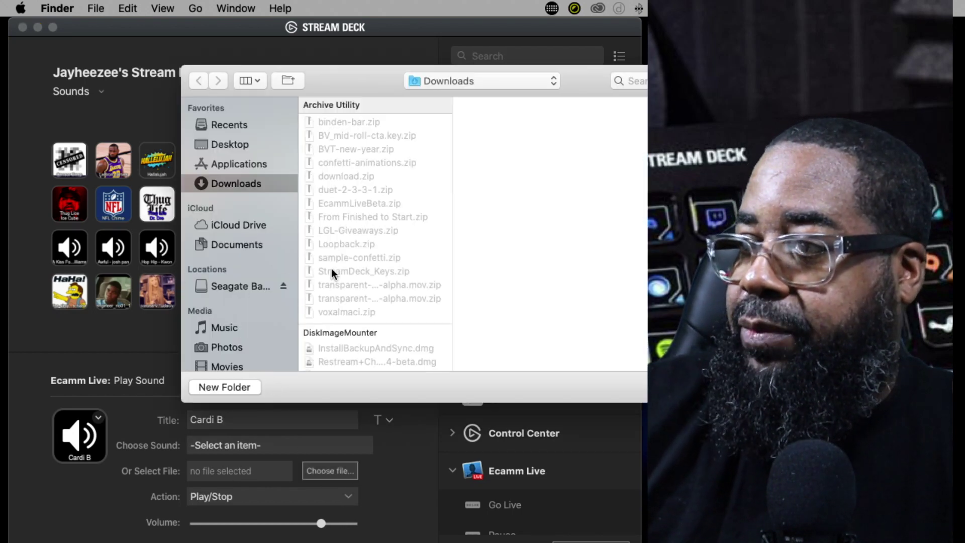
{"action": "scroll", "coordinate": [331, 268], "scroll_direction": "down", "scroll_amount": 5}
{"action": "scroll", "coordinate": [331, 268], "scroll_direction": "down", "scroll_amount": 5}
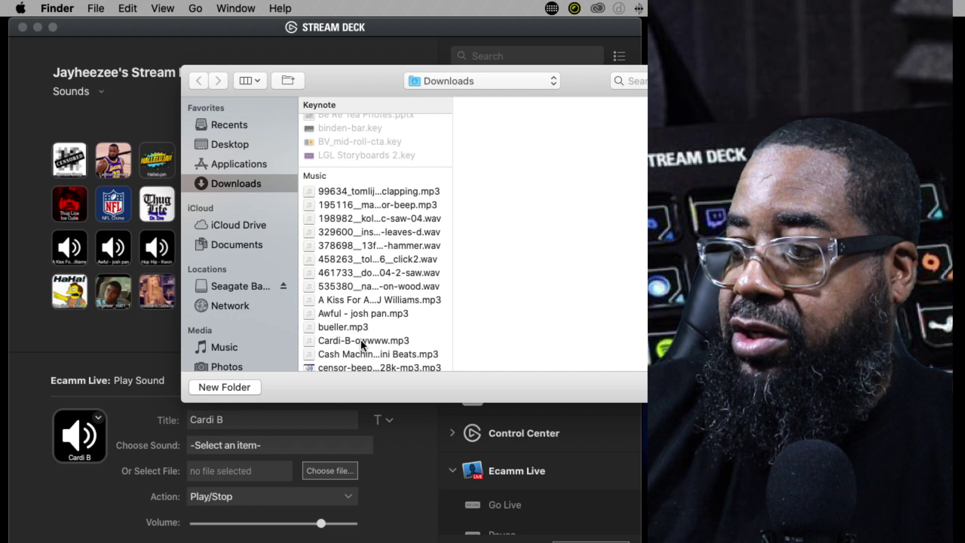
{"action": "left_click", "coordinate": [360, 340]}
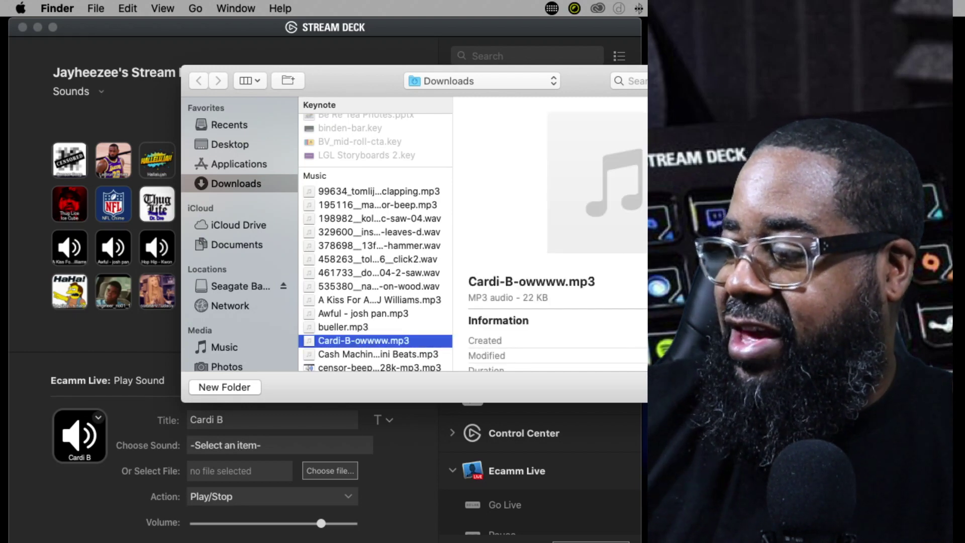
{"action": "key", "text": "Return"}
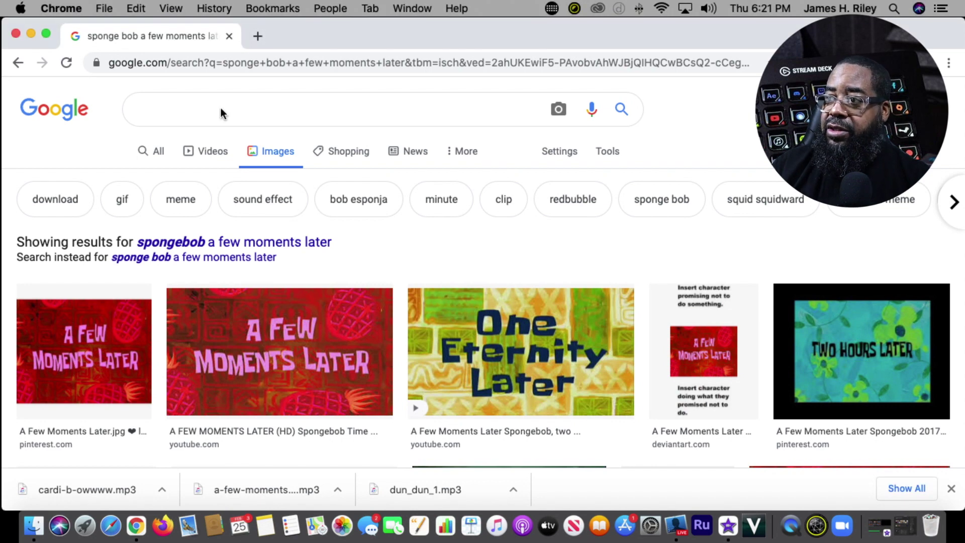
In Chrome, search Google Images for "sponge bob a few moments later"
{"action": "left_click", "coordinate": [221, 108]}
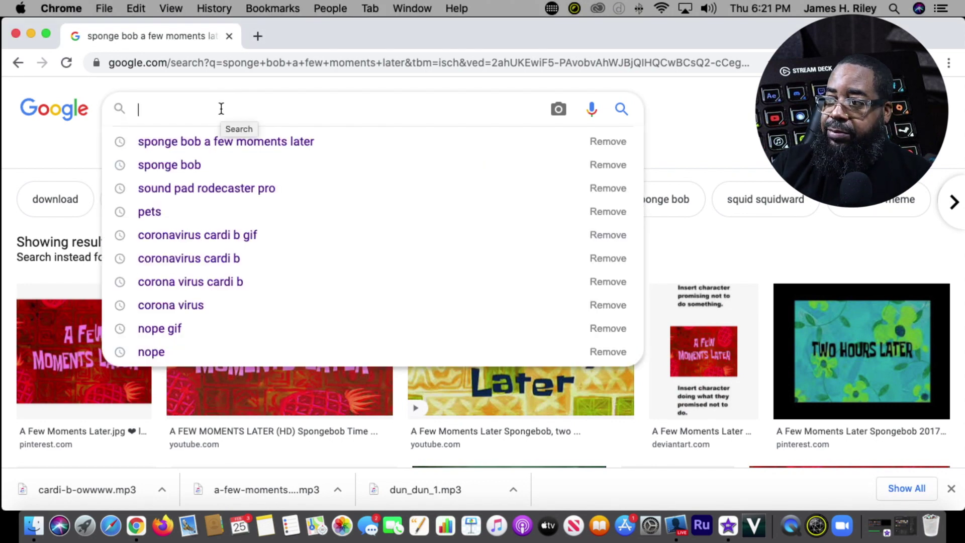
{"action": "type", "text": "sponge bob"}
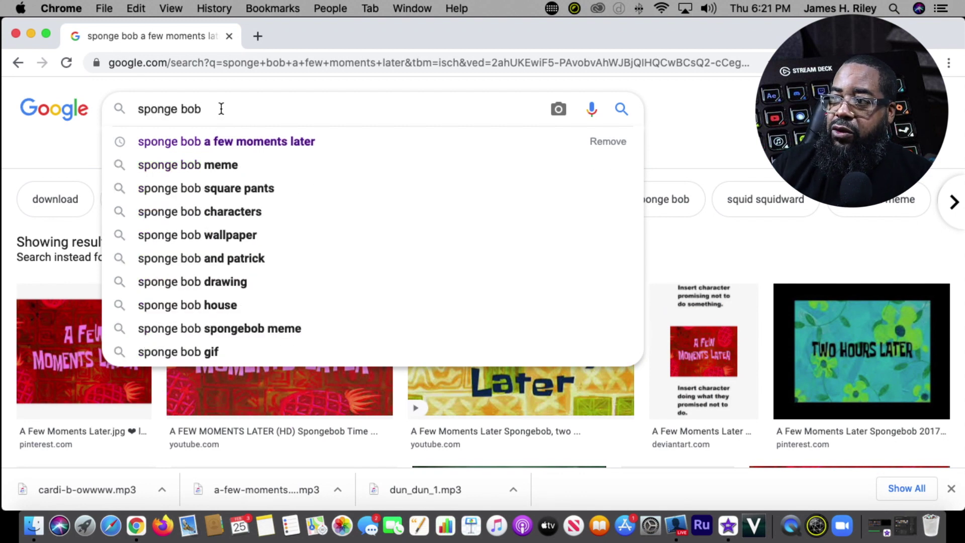
{"action": "left_click", "coordinate": [205, 143]}
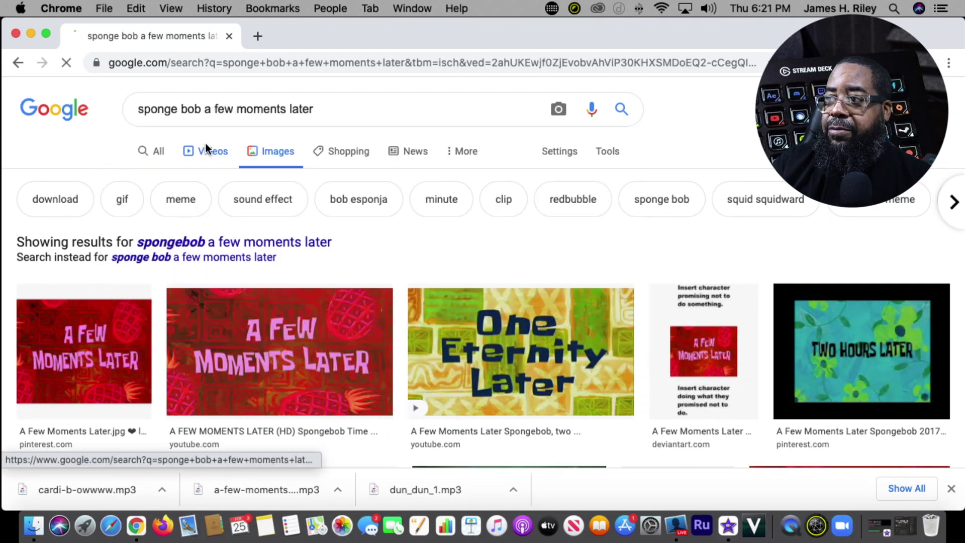
Preview the red "A Few Moments Later" image from Pinterest and save it to the computer
{"action": "left_click", "coordinate": [91, 350]}
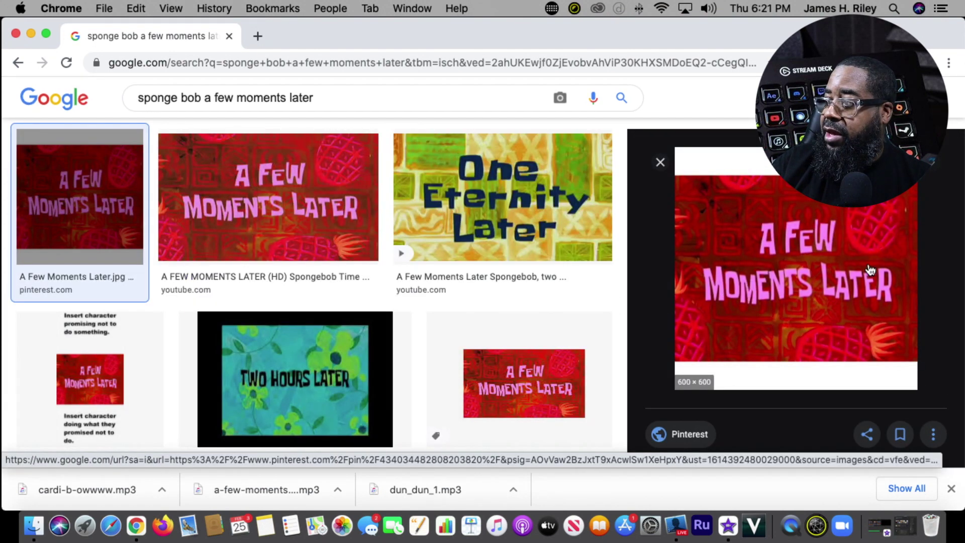
{"action": "left_click_drag", "start_coordinate": [821, 266], "coordinate": [30, 526]}
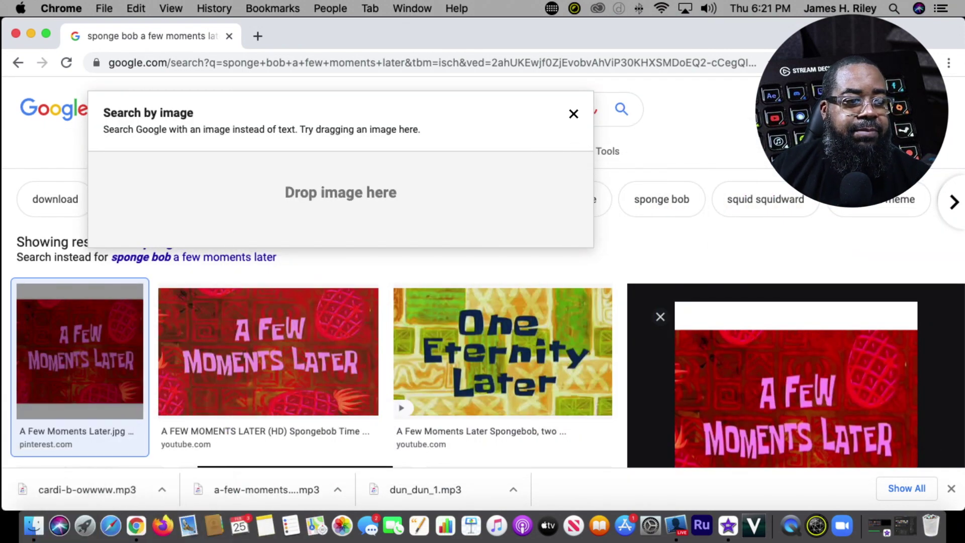
{"action": "scroll", "coordinate": [60, 135], "scroll_direction": "down", "scroll_amount": 5}
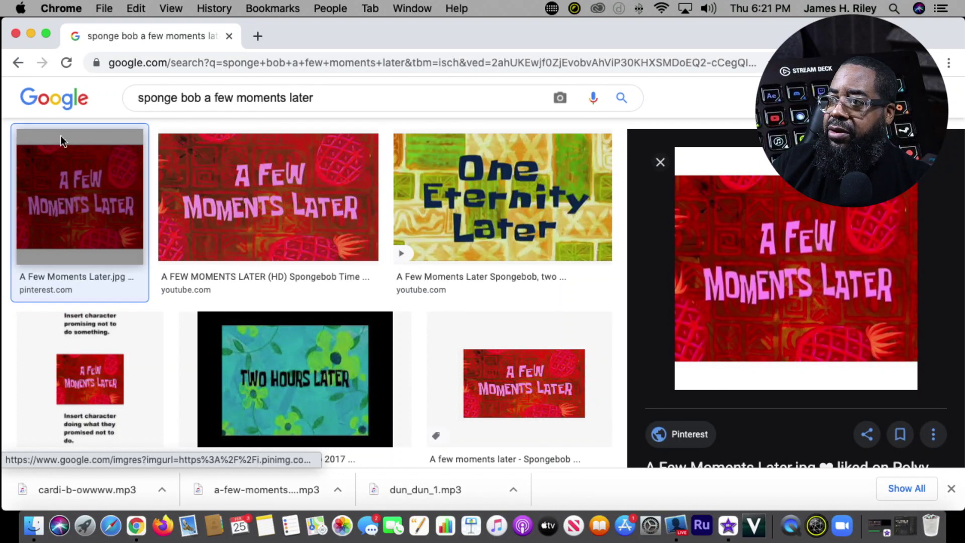
Search Google Images for "law and order" and preview the Law & Order logo from Wikipedia
{"action": "triple_click", "coordinate": [277, 97]}
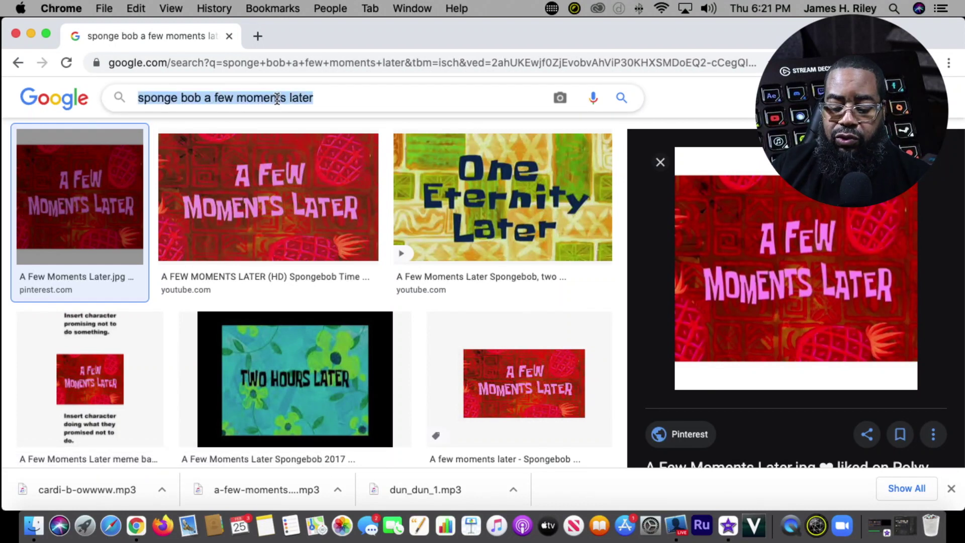
{"action": "key", "text": "BackSpace"}
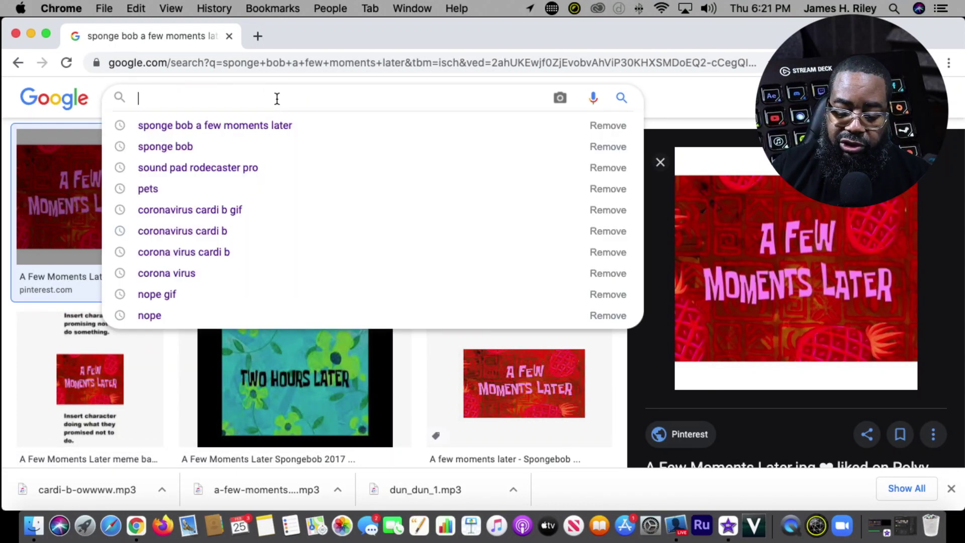
{"action": "type", "text": "La"}
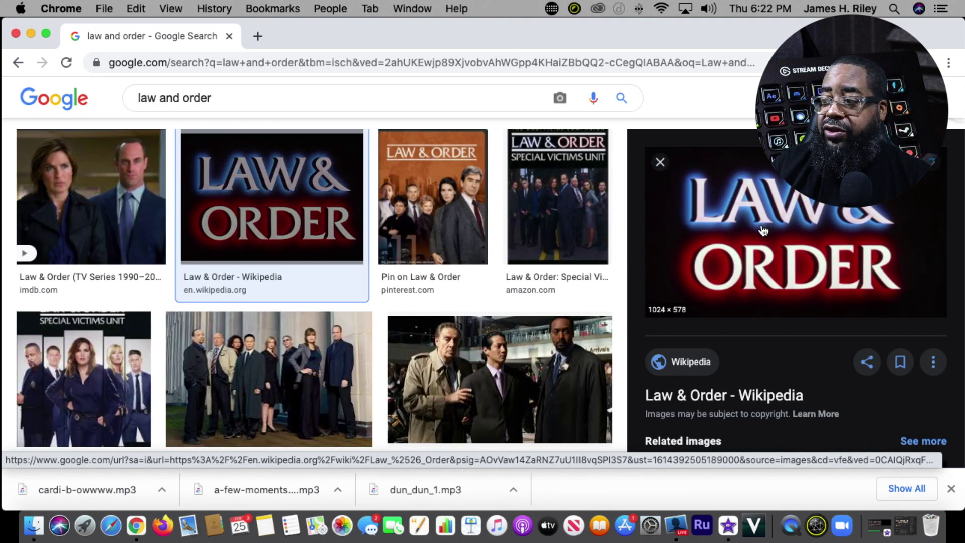
Look through the Law & Order image results and save the previewed Wikipedia logo to the computer
{"action": "scroll", "coordinate": [516, 266], "scroll_direction": "down", "scroll_amount": 5}
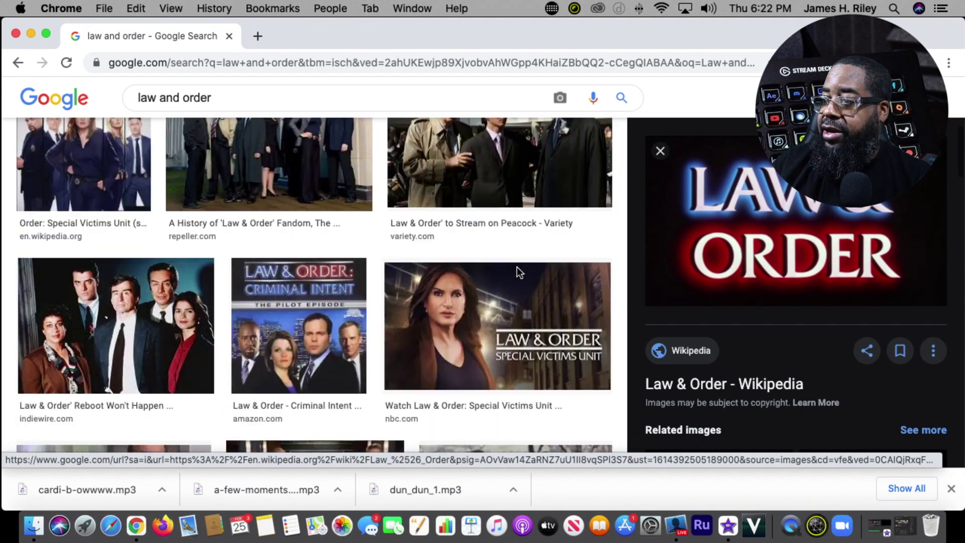
{"action": "scroll", "coordinate": [518, 271], "scroll_direction": "down", "scroll_amount": 5}
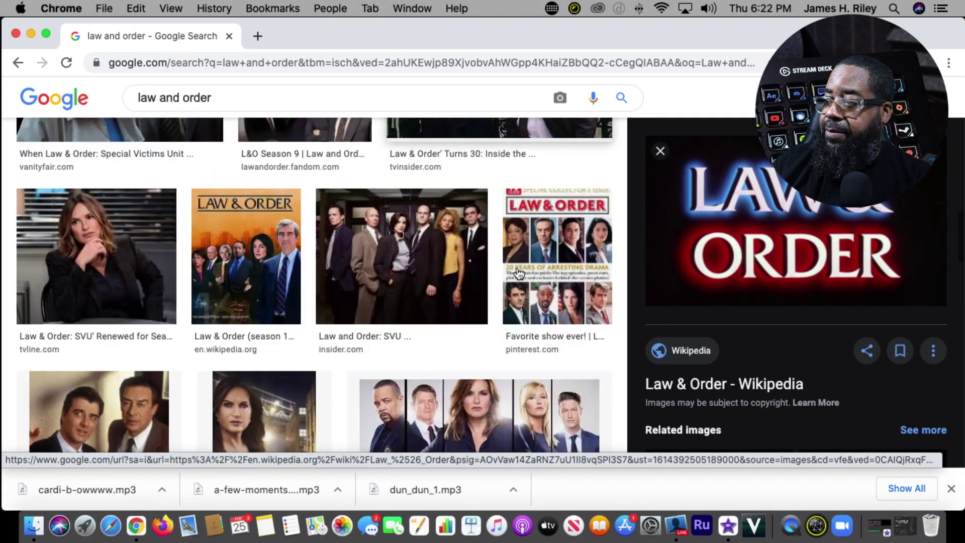
{"action": "scroll", "coordinate": [519, 272], "scroll_direction": "down", "scroll_amount": 3}
{"action": "scroll", "coordinate": [519, 272], "scroll_direction": "up", "scroll_amount": 15}
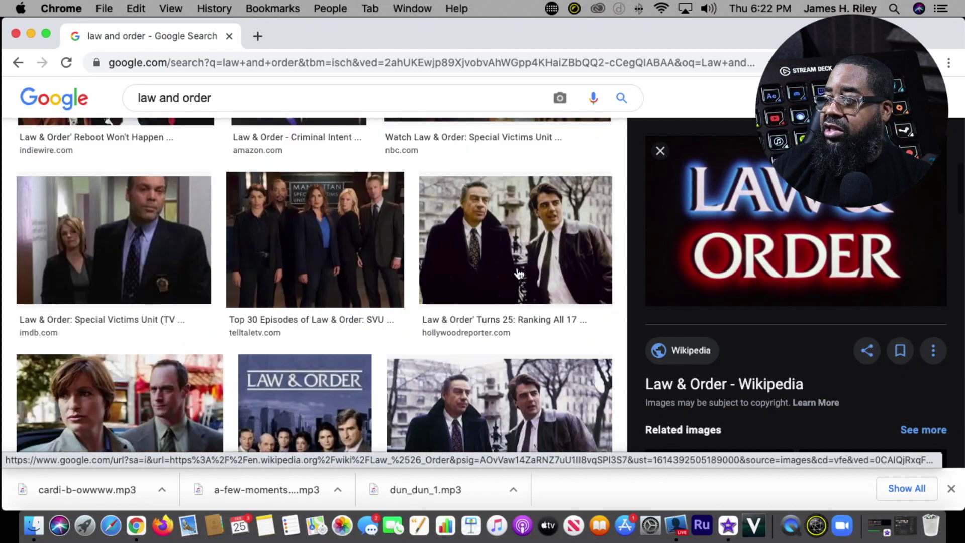
{"action": "scroll", "coordinate": [519, 273], "scroll_direction": "up", "scroll_amount": 1}
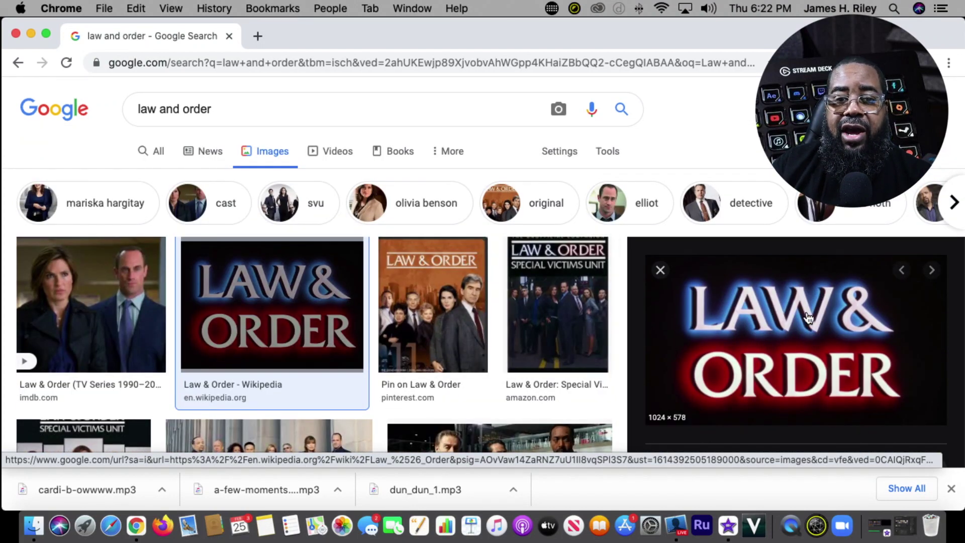
{"action": "left_click_drag", "start_coordinate": [807, 317], "coordinate": [151, 452]}
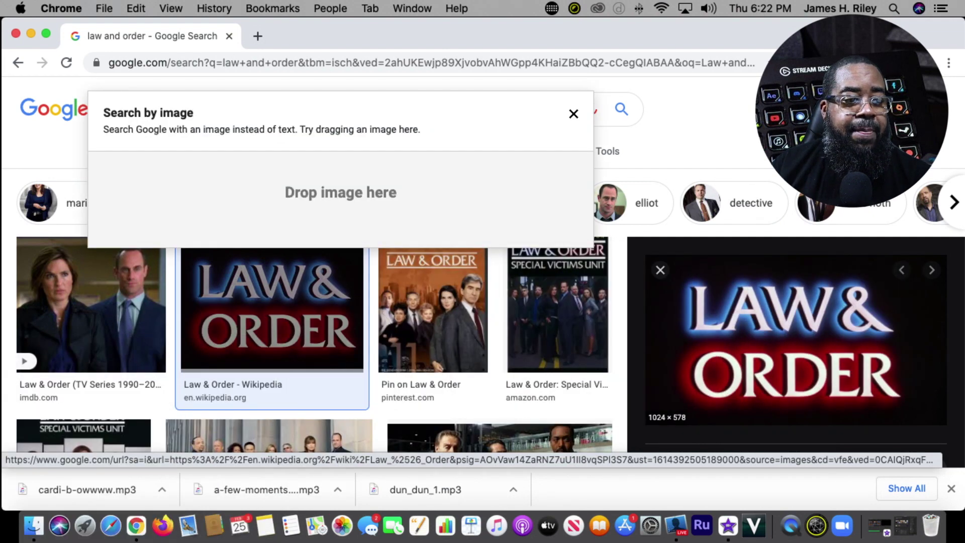
{"action": "left_click_drag", "start_coordinate": [151, 452], "coordinate": [271, 351]}
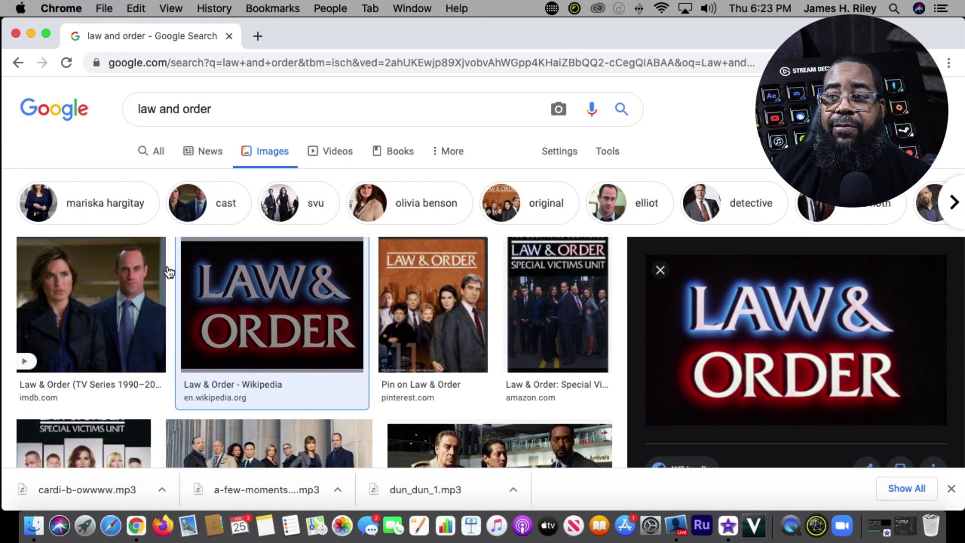
Search Google Images for "cardi b"
{"action": "double_click", "coordinate": [242, 106]}
{"action": "triple_click", "coordinate": [242, 105]}
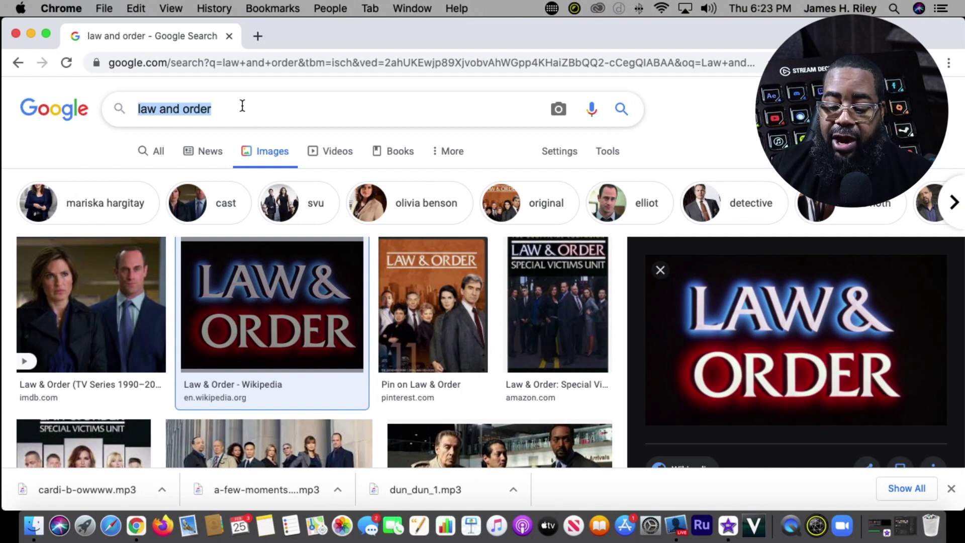
{"action": "key", "text": "BackSpace"}
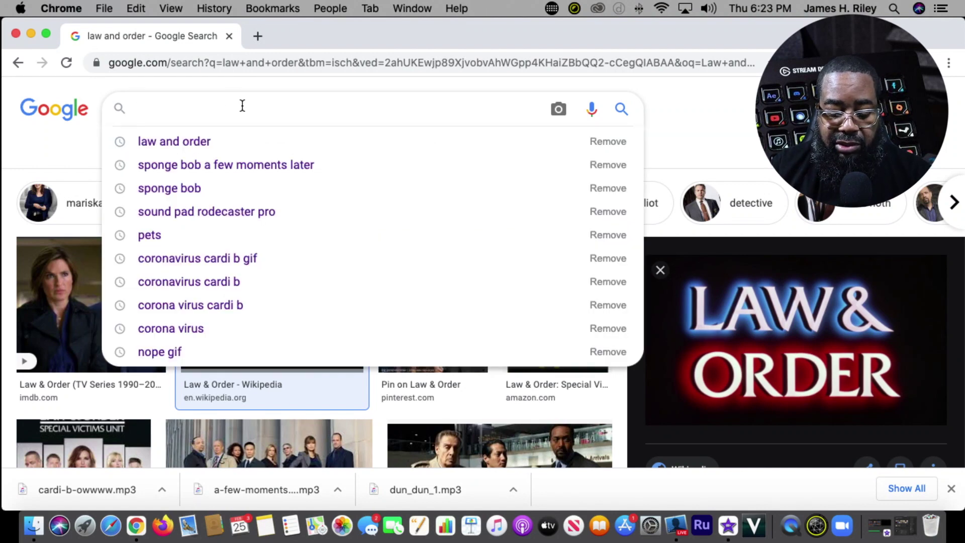
{"action": "type", "text": "ca"}
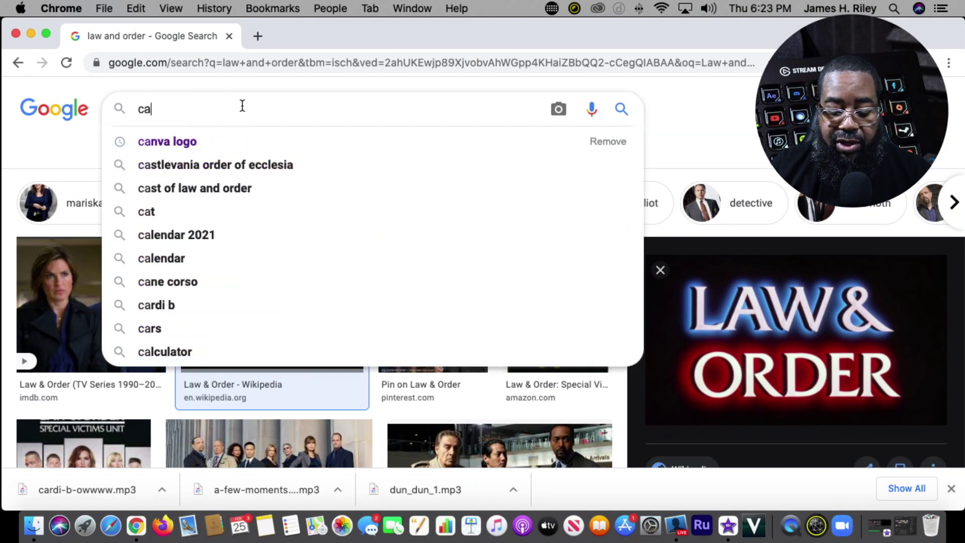
{"action": "type", "text": "rbi"}
{"action": "key", "text": "BackSpace"}
{"action": "key", "text": "BackSpace"}
{"action": "key", "text": "BackSpace"}
{"action": "type", "text": "r"}
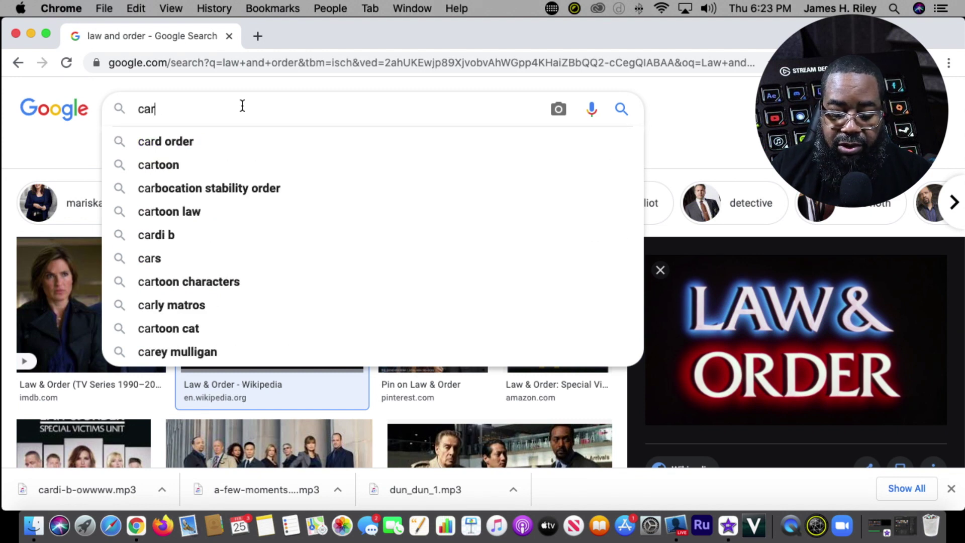
{"action": "type", "text": "di b"}
{"action": "key", "text": "Return"}
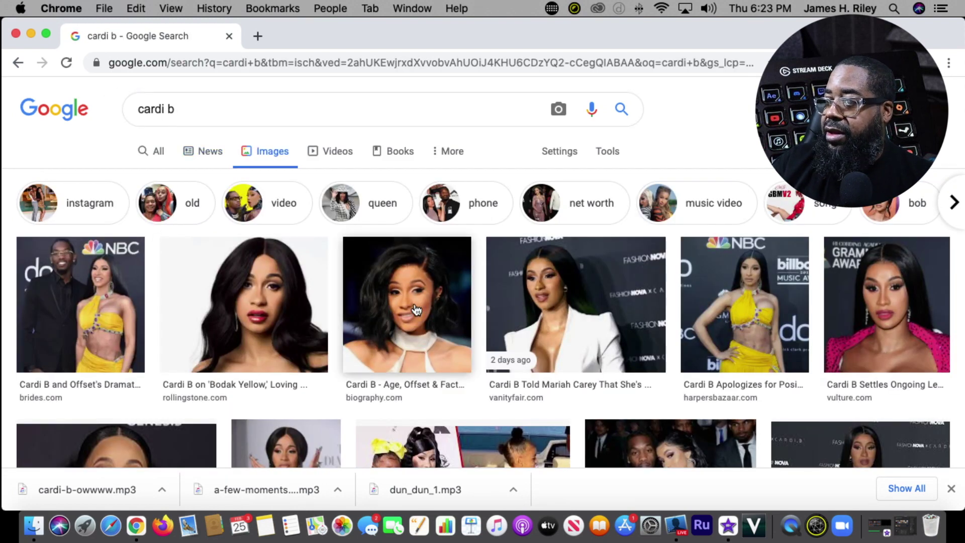
Look through the Cardi B image results, preview the portrait from biography.com and save it to the computer
{"action": "scroll", "coordinate": [413, 309], "scroll_direction": "down", "scroll_amount": 5}
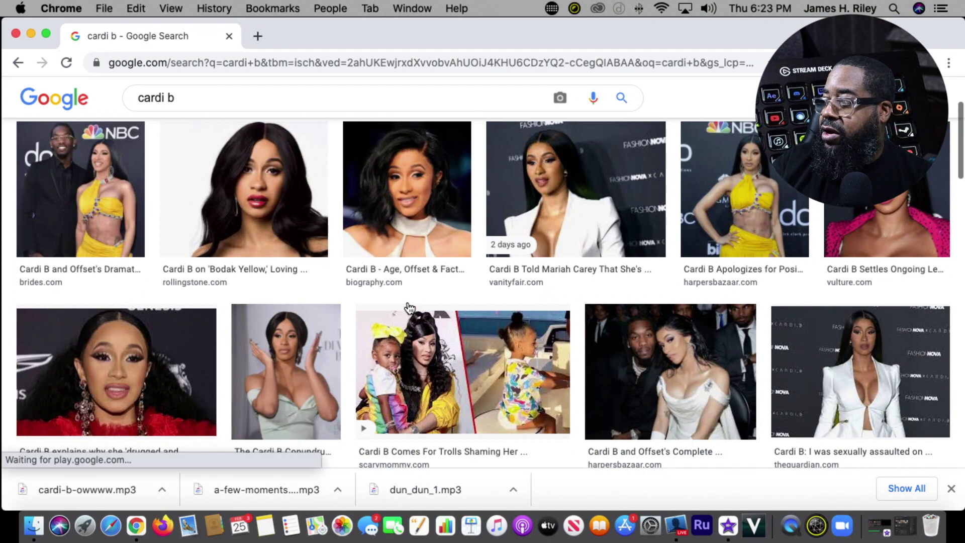
{"action": "scroll", "coordinate": [409, 308], "scroll_direction": "up", "scroll_amount": 1}
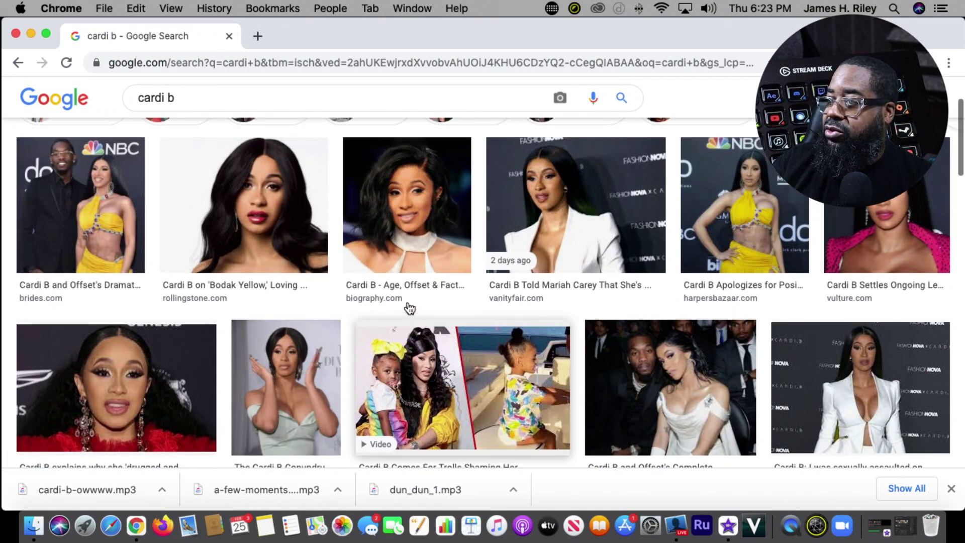
{"action": "scroll", "coordinate": [416, 213], "scroll_direction": "down", "scroll_amount": 3}
{"action": "scroll", "coordinate": [416, 213], "scroll_direction": "down", "scroll_amount": 6}
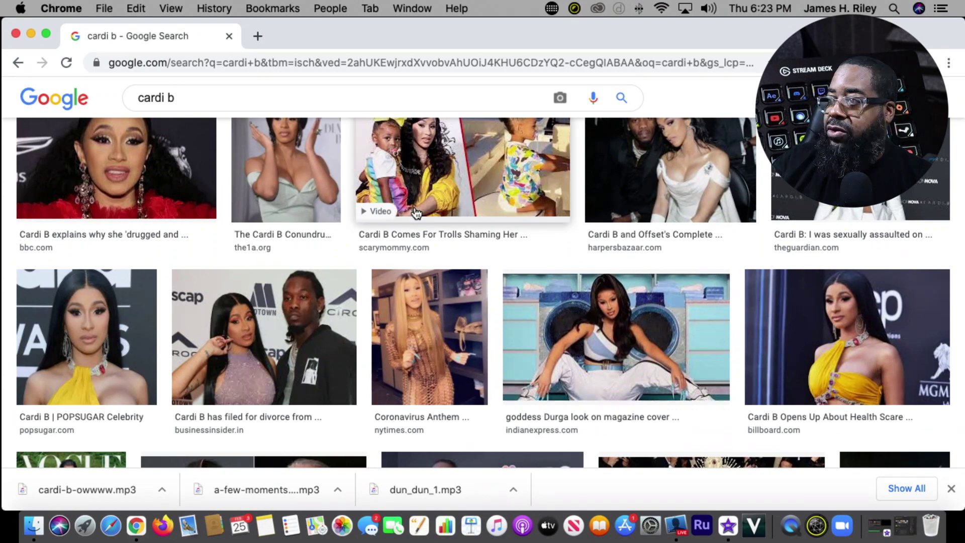
{"action": "scroll", "coordinate": [415, 213], "scroll_direction": "up", "scroll_amount": 10}
{"action": "left_click", "coordinate": [415, 302]}
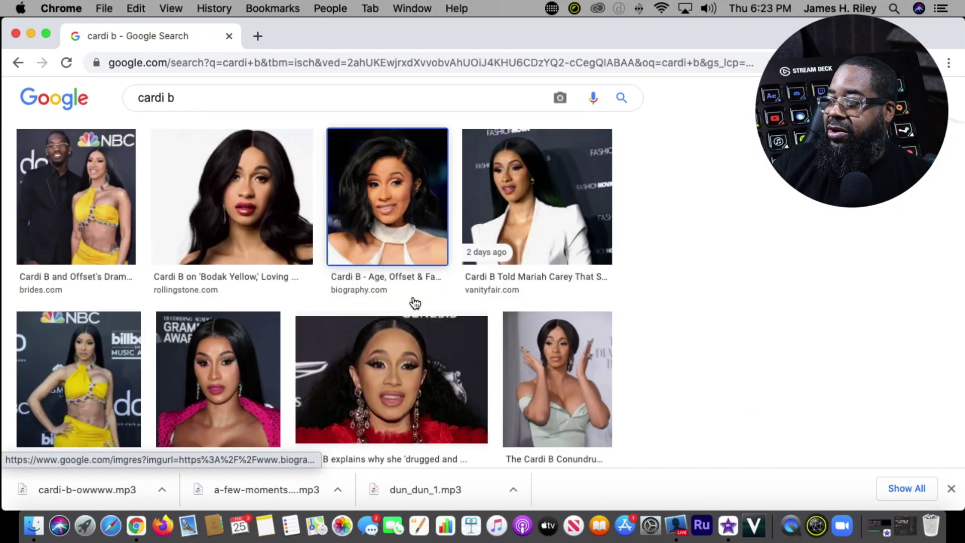
{"action": "left_click_drag", "start_coordinate": [792, 249], "coordinate": [2, 311]}
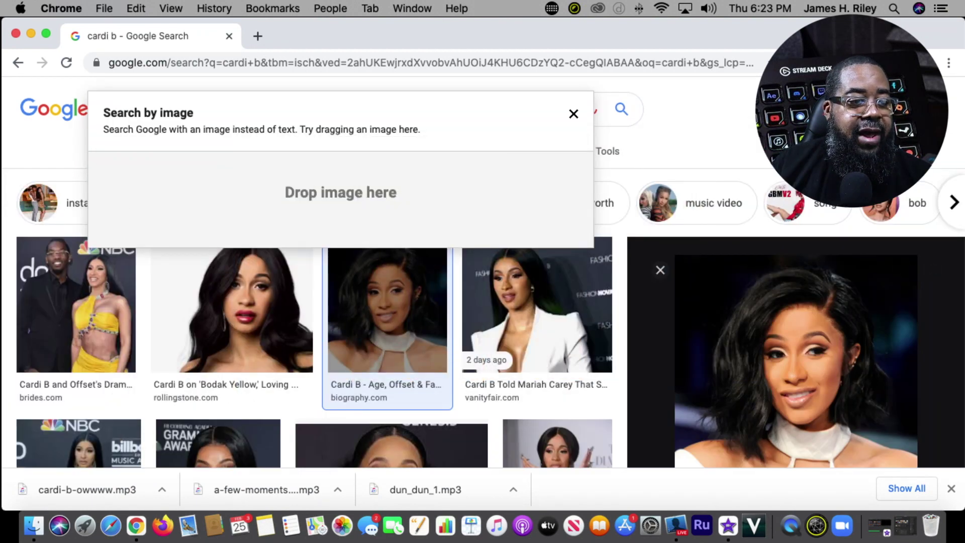
{"action": "left_click_drag", "start_coordinate": [2, 311], "coordinate": [1, 311]}
{"action": "scroll", "coordinate": [76, 302], "scroll_direction": "down", "scroll_amount": 2}
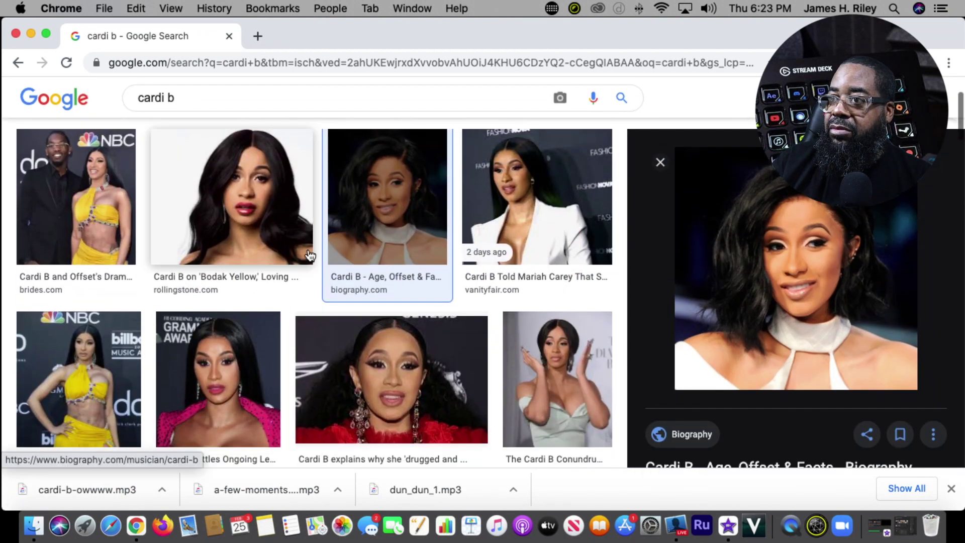
Minimize Chrome and switch to the Stream Deck configuration window
{"action": "left_click", "coordinate": [29, 36]}
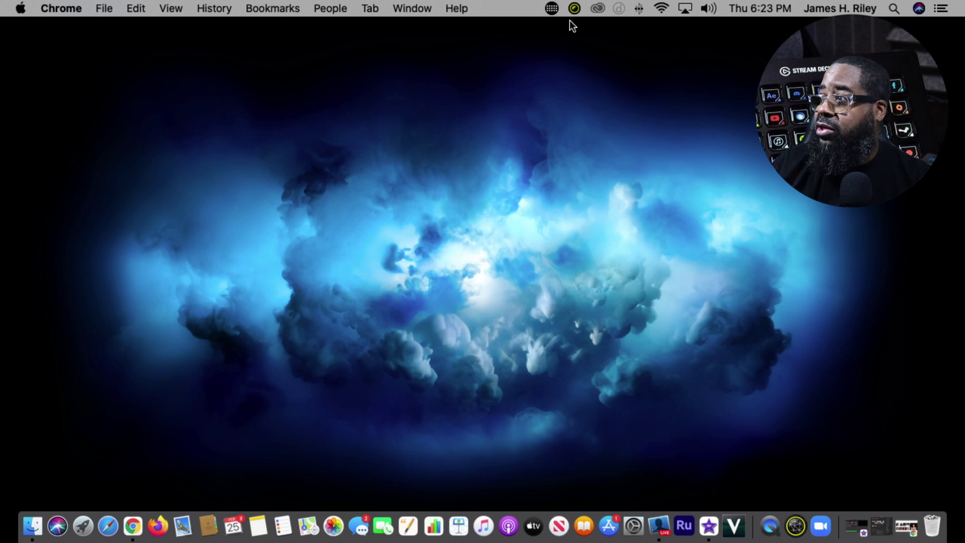
{"action": "left_click", "coordinate": [550, 8]}
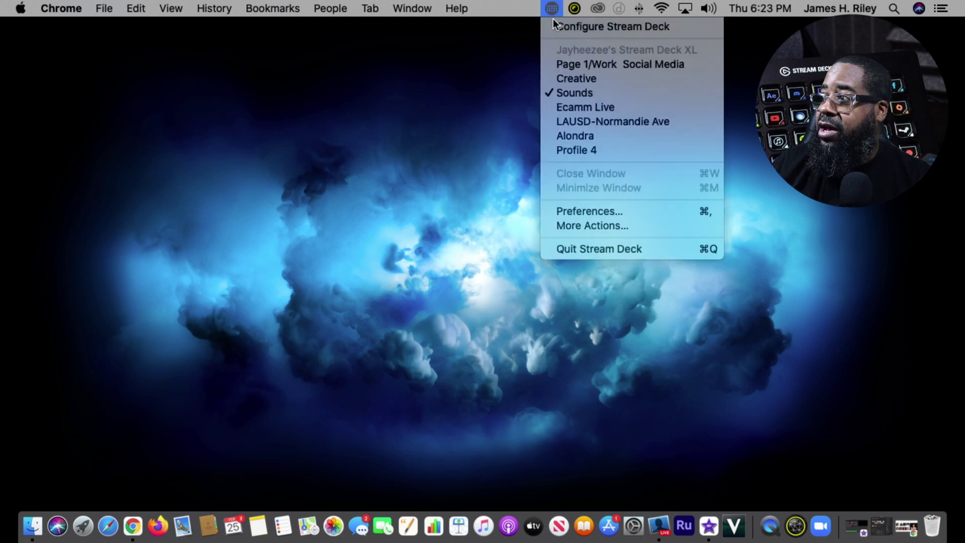
{"action": "left_click", "coordinate": [556, 28]}
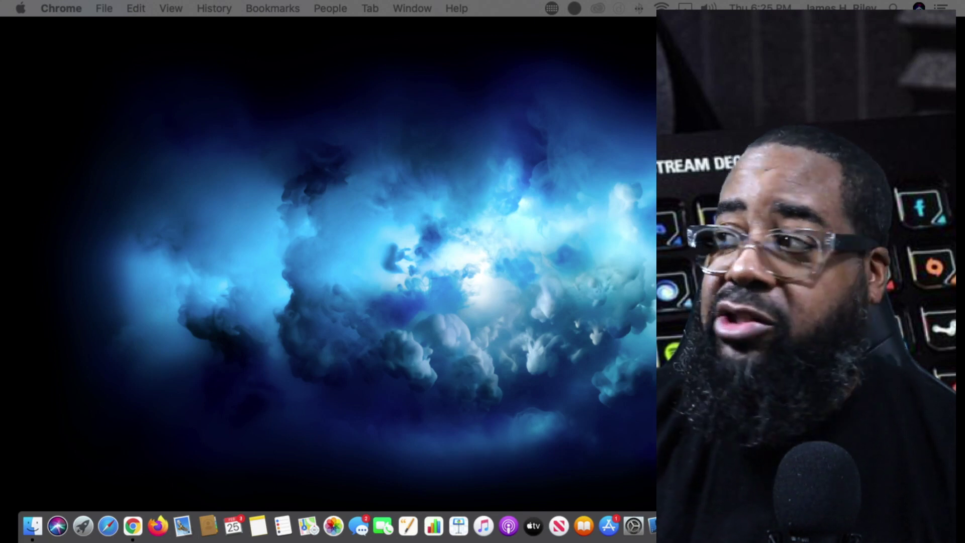
{"action": "left_click", "coordinate": [551, 8]}
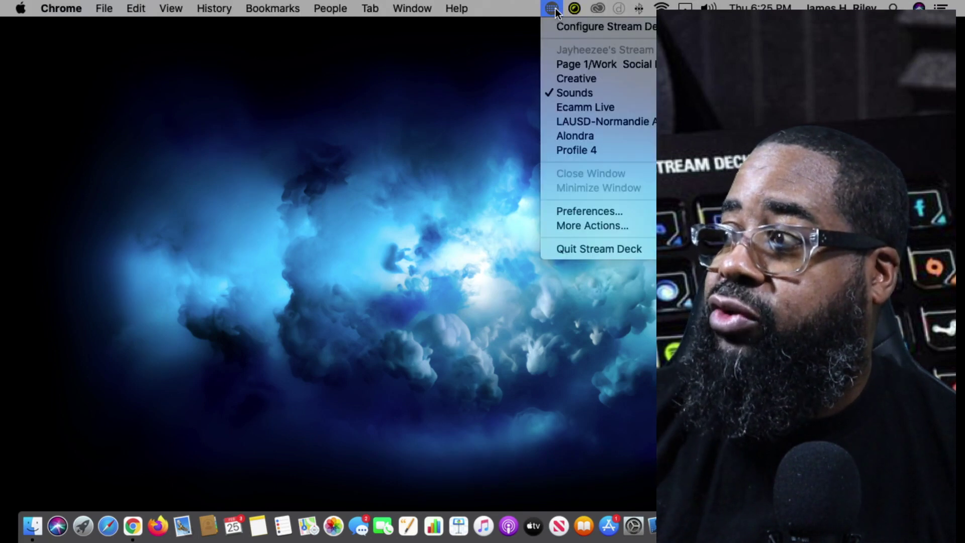
{"action": "left_click", "coordinate": [557, 26]}
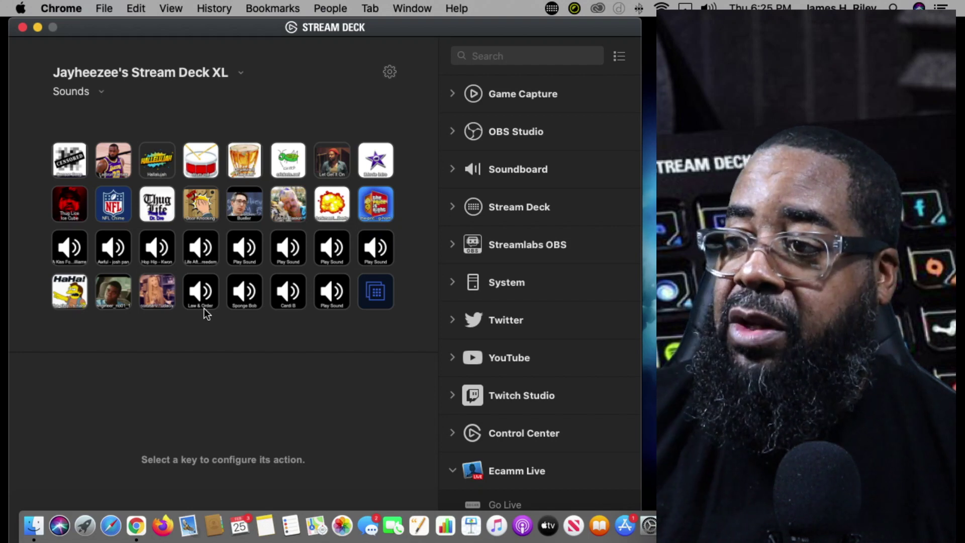
Set the Law & Order key's icon from the saved Law & Order logo JPG in the Desktop folder
{"action": "left_click", "coordinate": [195, 292]}
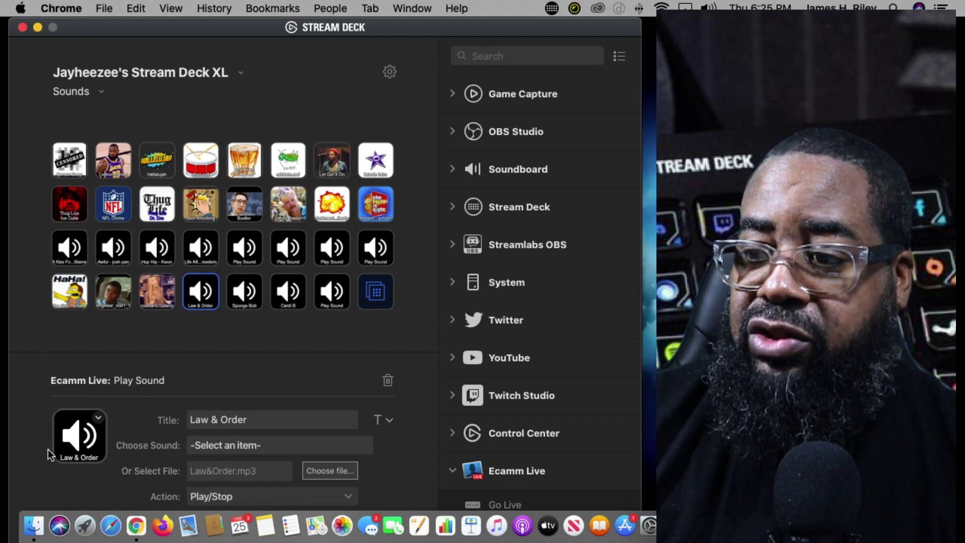
{"action": "left_click", "coordinate": [98, 419]}
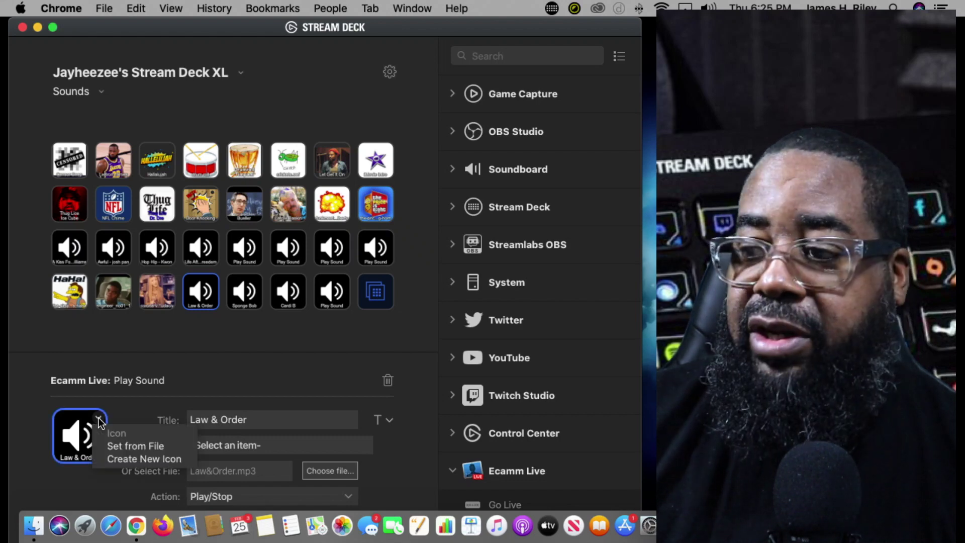
{"action": "left_click", "coordinate": [113, 445]}
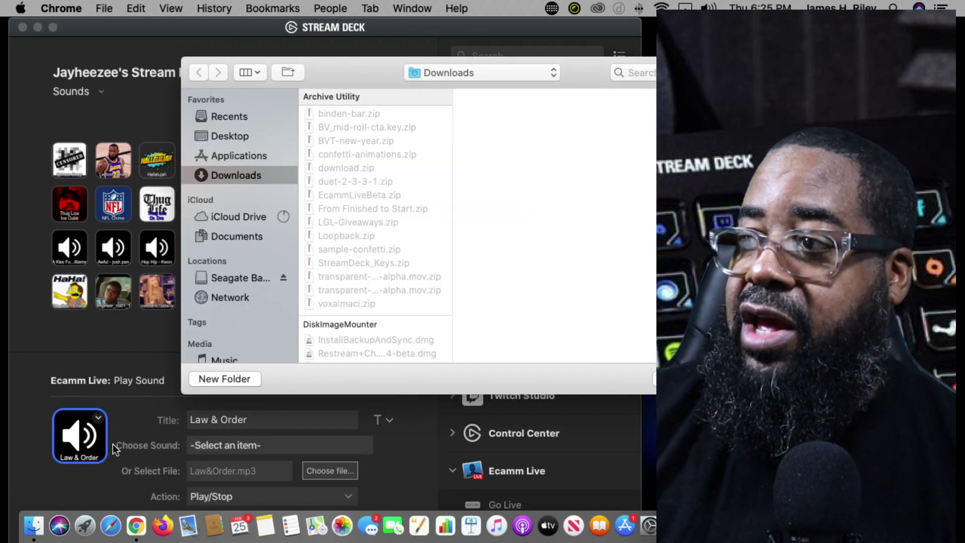
{"action": "left_click", "coordinate": [230, 137]}
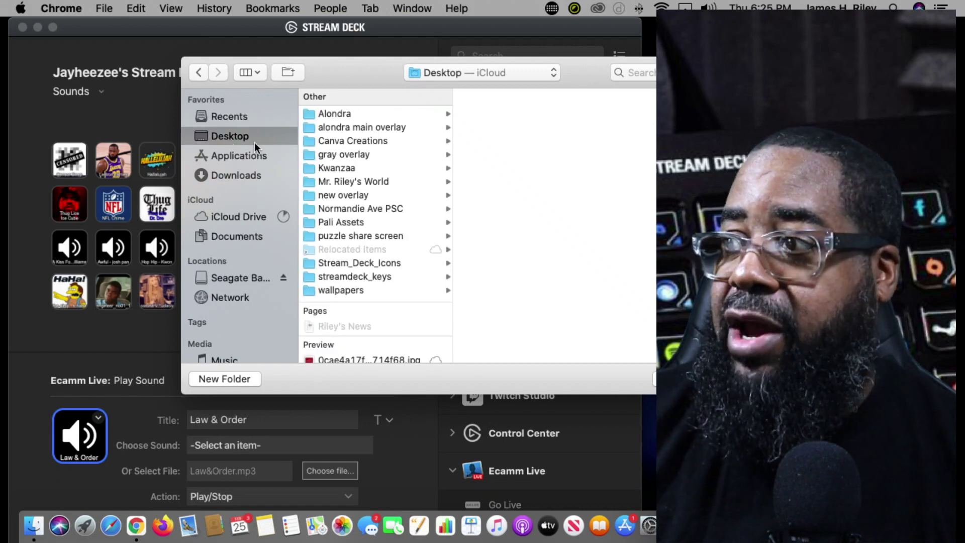
{"action": "scroll", "coordinate": [372, 224], "scroll_direction": "down", "scroll_amount": 5}
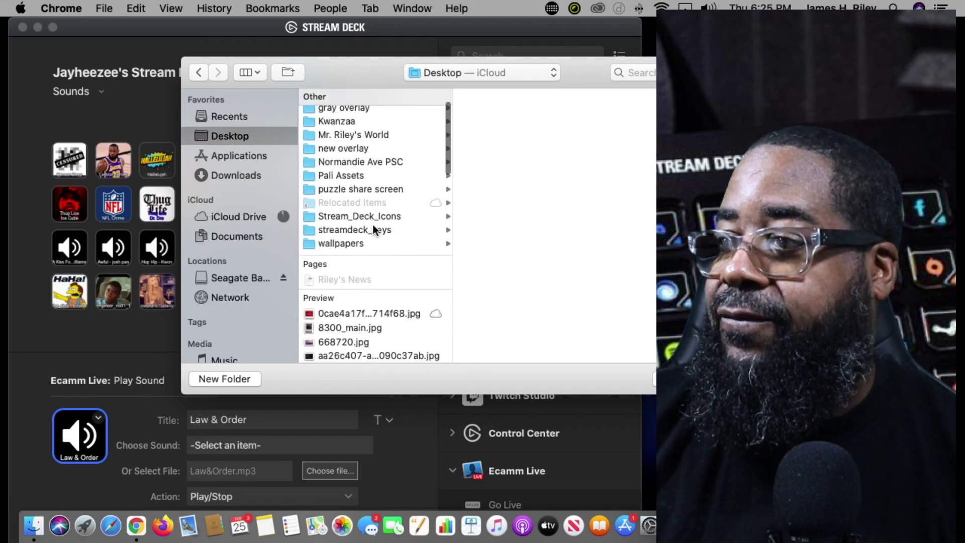
{"action": "scroll", "coordinate": [372, 226], "scroll_direction": "down", "scroll_amount": 3}
{"action": "scroll", "coordinate": [372, 226], "scroll_direction": "down", "scroll_amount": 5}
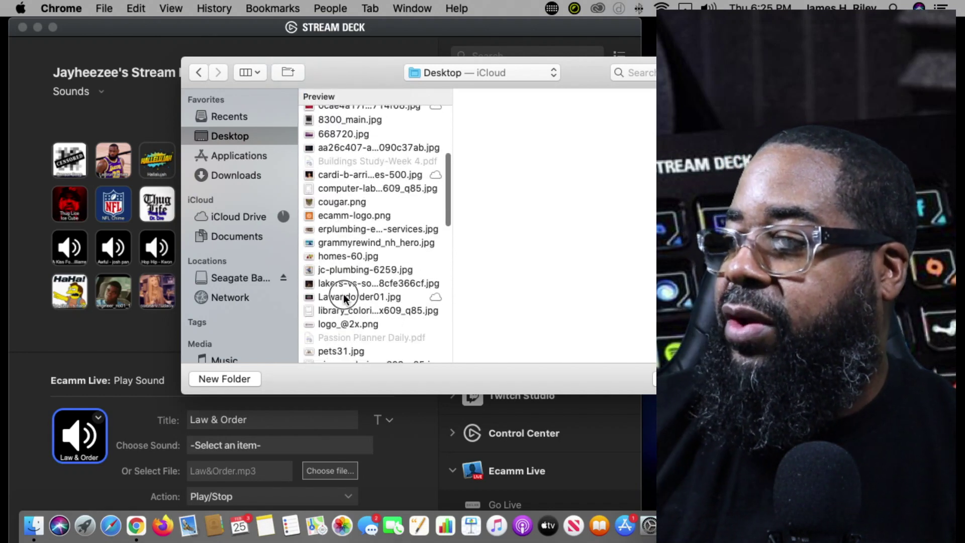
{"action": "left_click", "coordinate": [352, 296]}
{"action": "key", "text": "Return"}
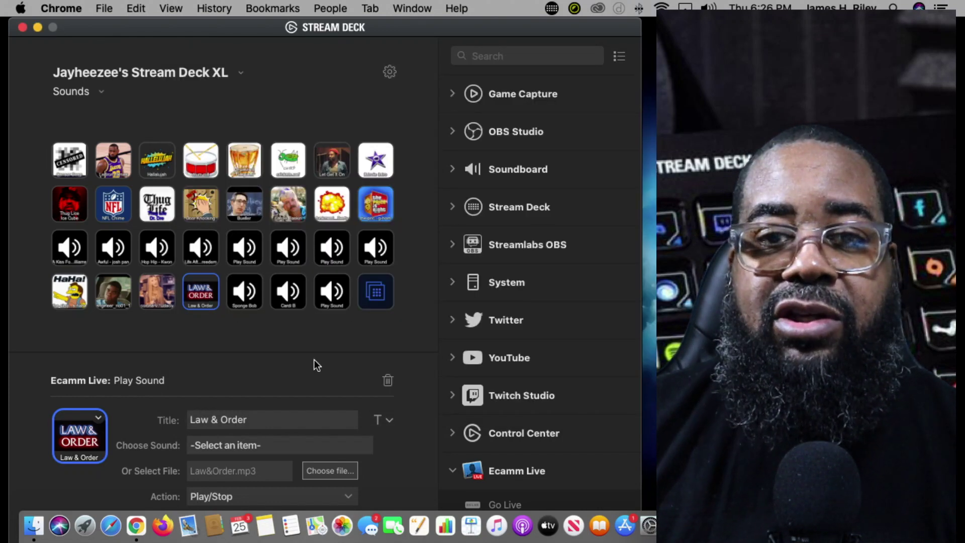
Set the Sponge Bob key's icon from the saved "A Few Moments Later" JPG in the Desktop folder
{"action": "left_click", "coordinate": [244, 297]}
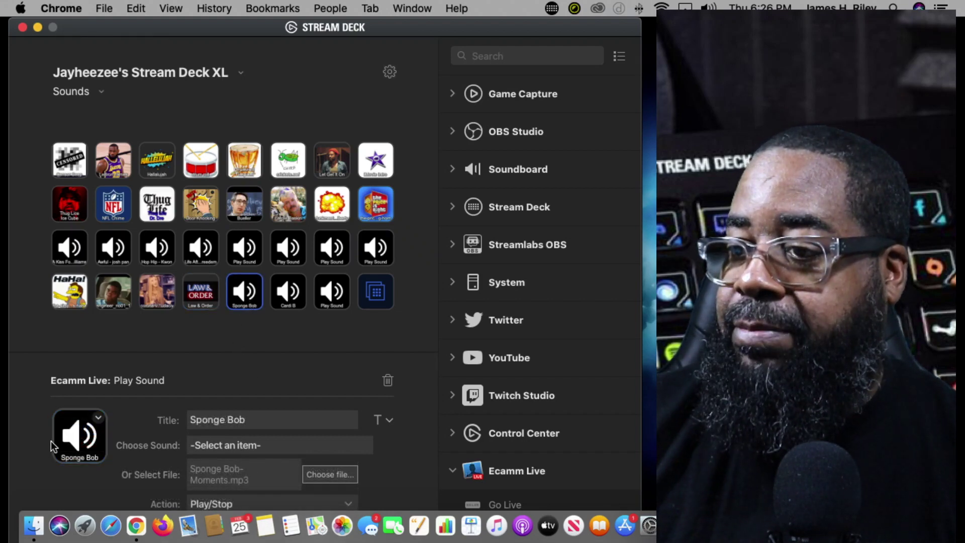
{"action": "left_click", "coordinate": [98, 417]}
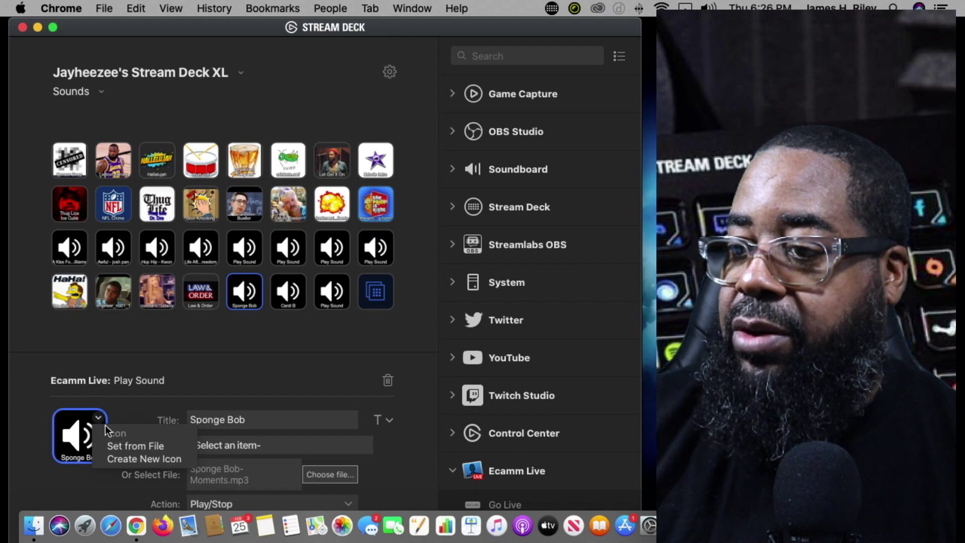
{"action": "left_click", "coordinate": [117, 447]}
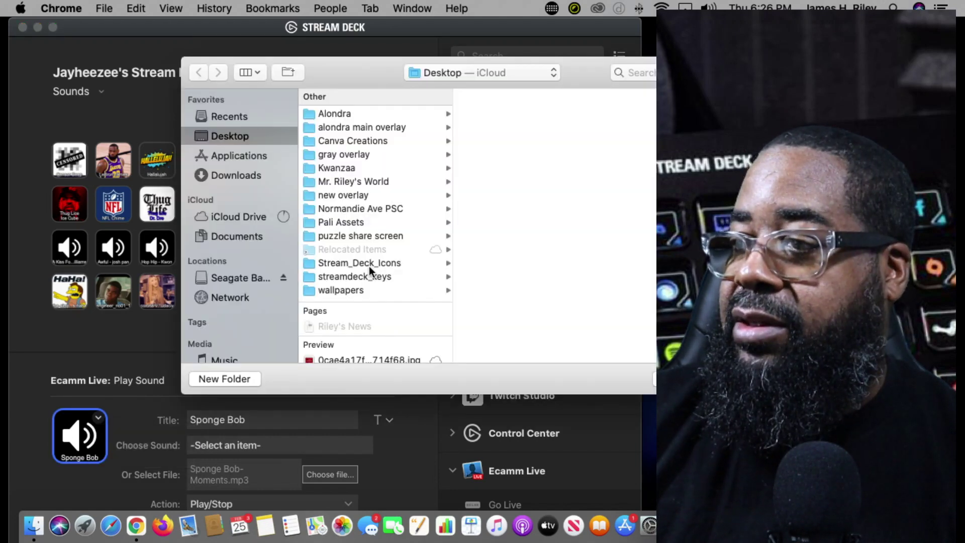
{"action": "scroll", "coordinate": [369, 267], "scroll_direction": "down", "scroll_amount": 3}
{"action": "scroll", "coordinate": [368, 266], "scroll_direction": "down", "scroll_amount": 2}
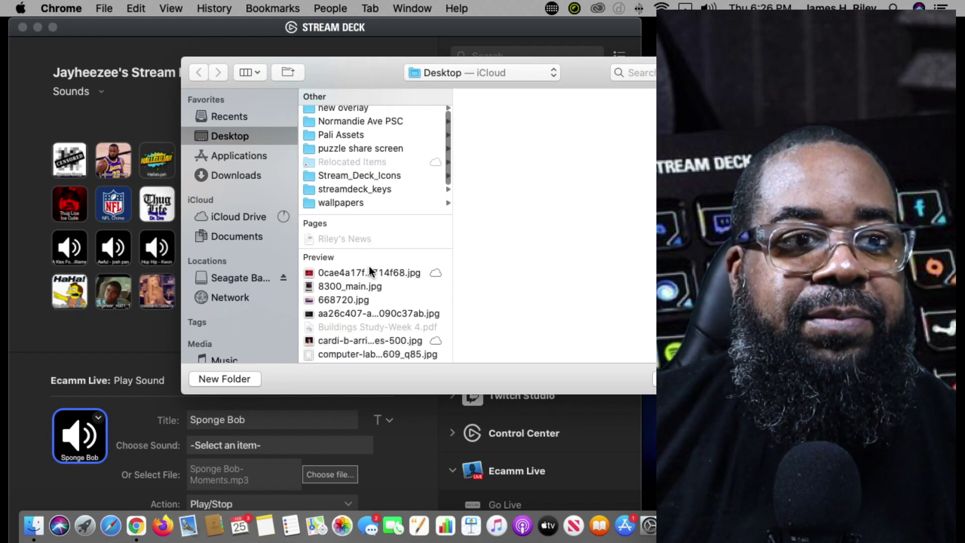
{"action": "scroll", "coordinate": [369, 271], "scroll_direction": "down", "scroll_amount": 3}
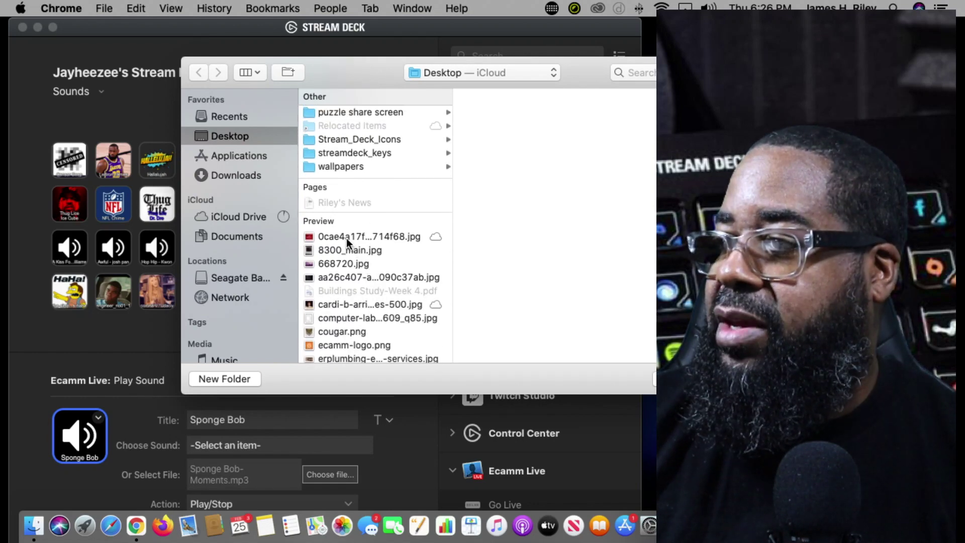
{"action": "left_click", "coordinate": [346, 237]}
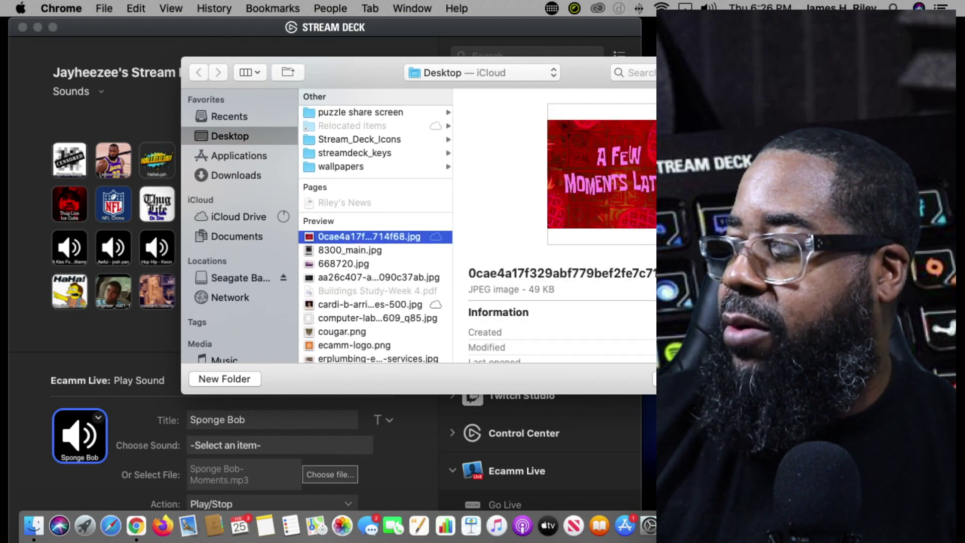
{"action": "key", "text": "Return"}
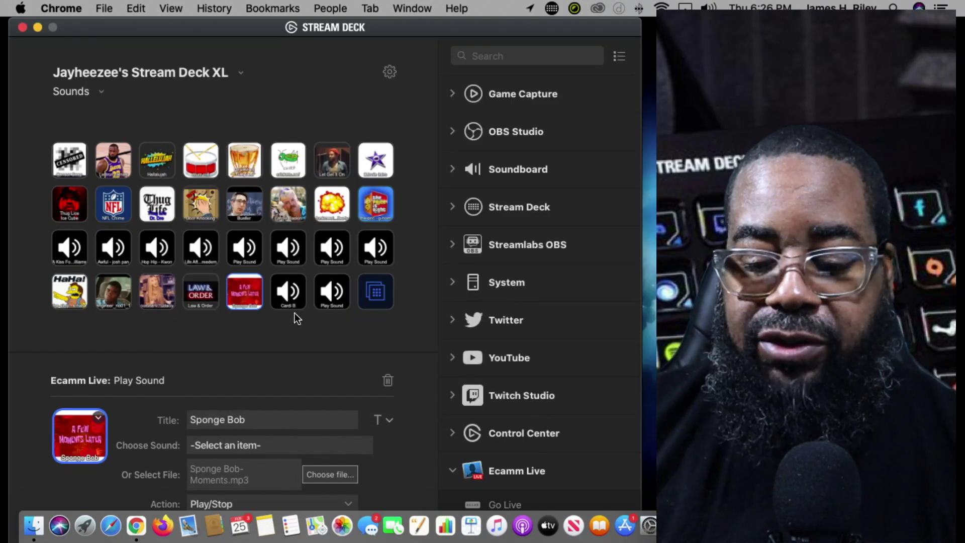
Choose the saved Cardi B portrait JPG in the Desktop folder as the icon file for the Cardi B key
{"action": "left_click", "coordinate": [289, 293]}
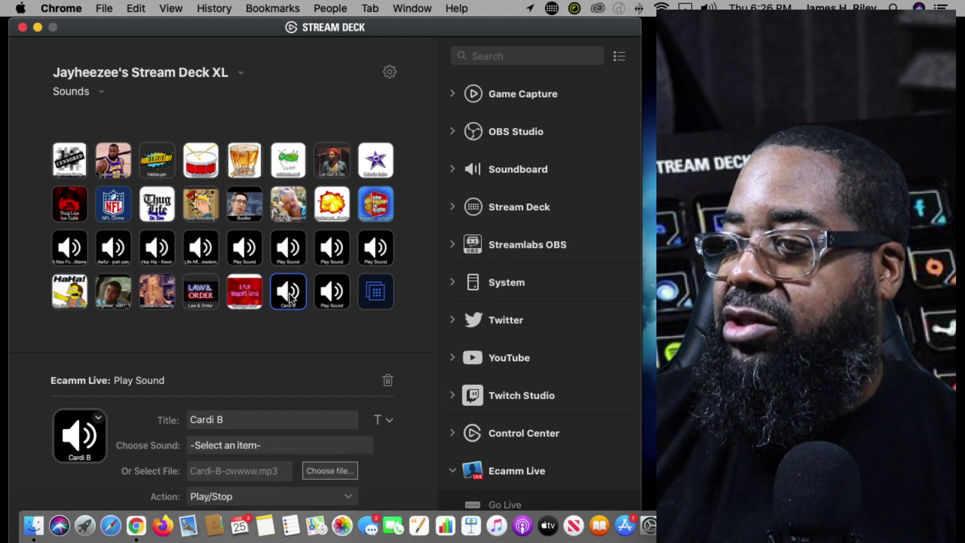
{"action": "left_click", "coordinate": [98, 418]}
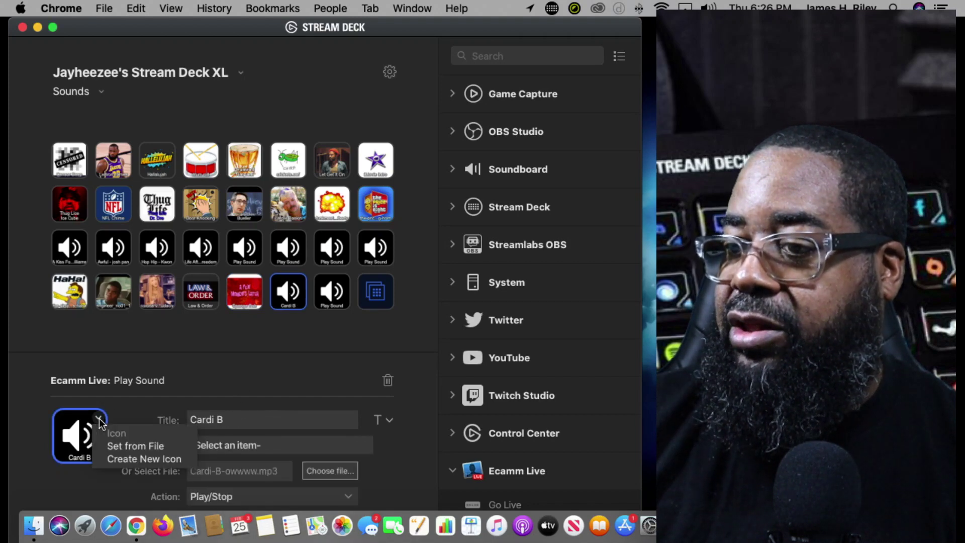
{"action": "left_click", "coordinate": [134, 445]}
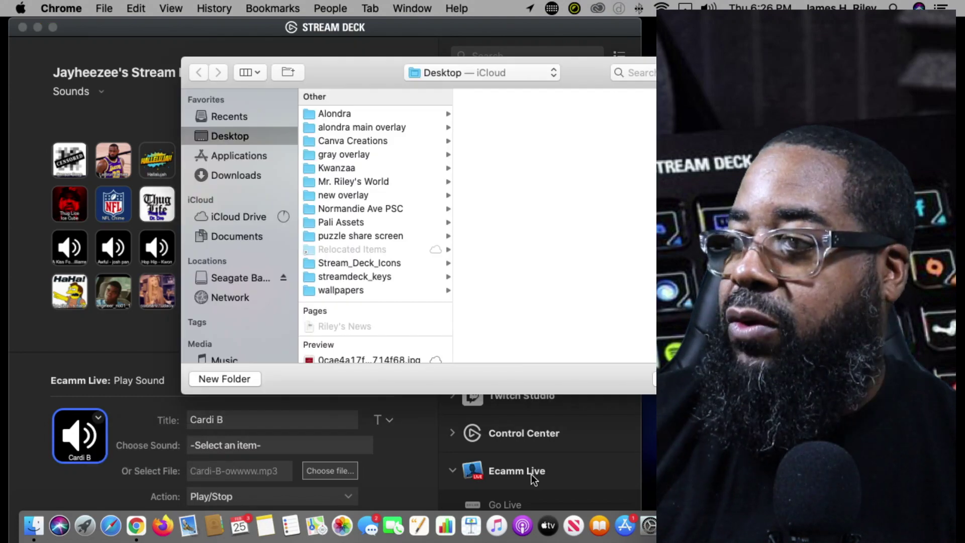
{"action": "scroll", "coordinate": [362, 303], "scroll_direction": "down", "scroll_amount": 5}
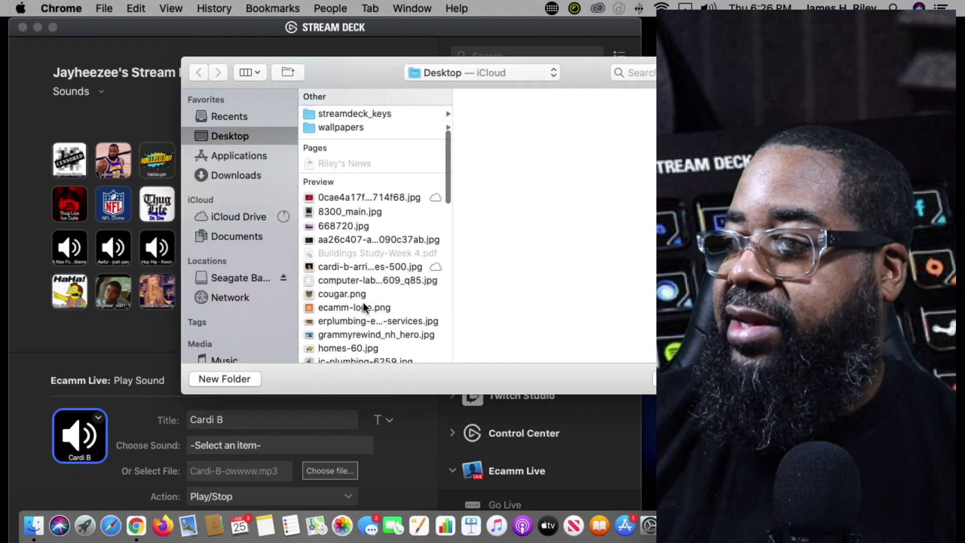
{"action": "left_click", "coordinate": [346, 263]}
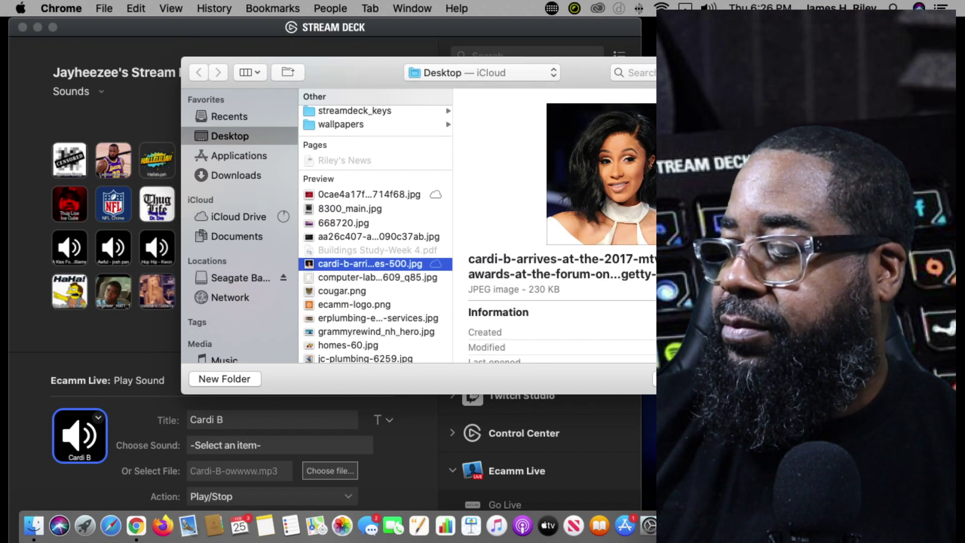
Retitle the Cardi B key as "Cardi B-Ooowwwww" and apply the selected portrait as its icon
{"action": "left_click", "coordinate": [234, 421]}
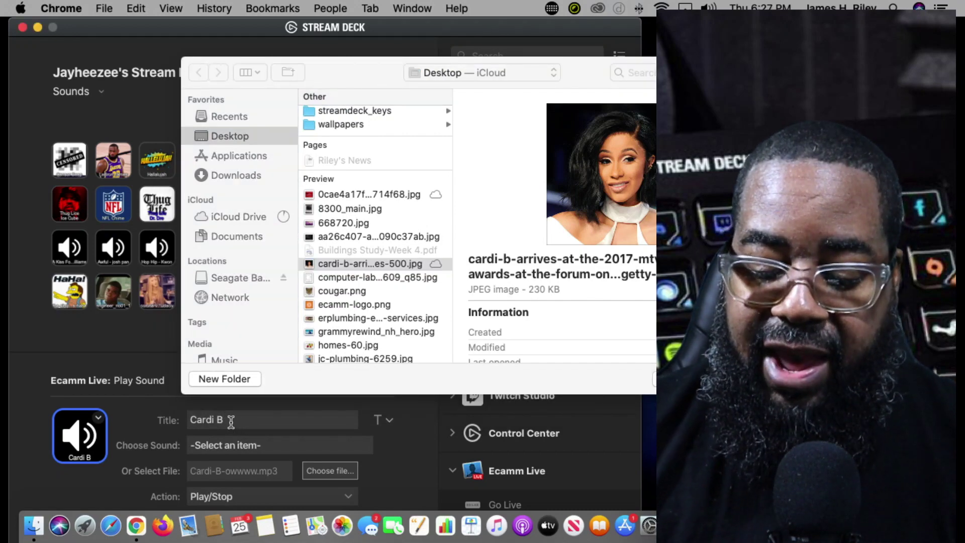
{"action": "type", "text": "-O"}
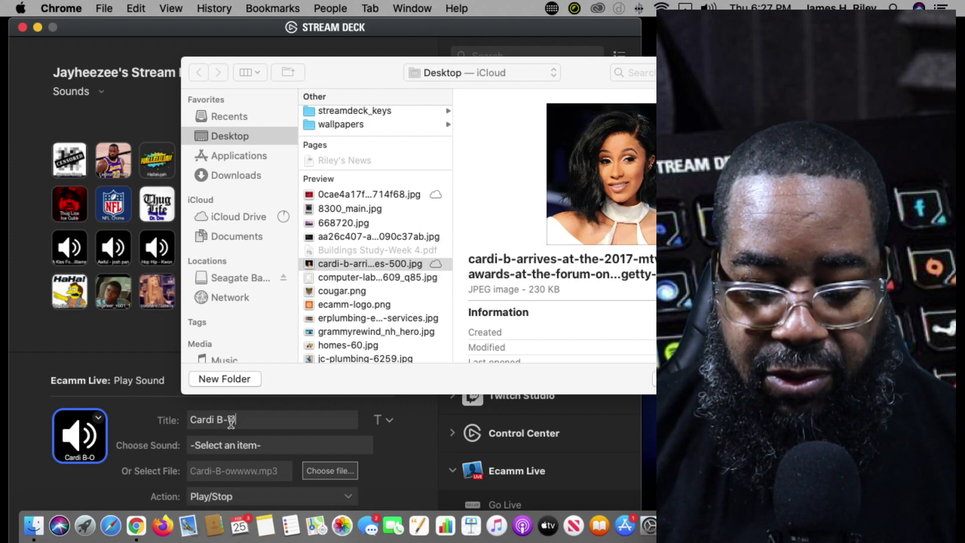
{"action": "type", "text": "OO"}
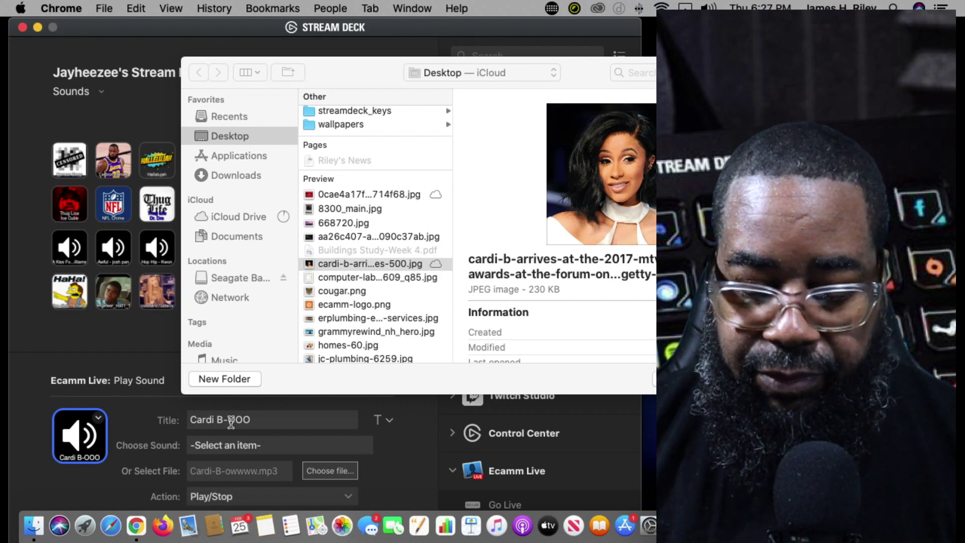
{"action": "key", "text": "BackSpace"}
{"action": "key", "text": "BackSpace"}
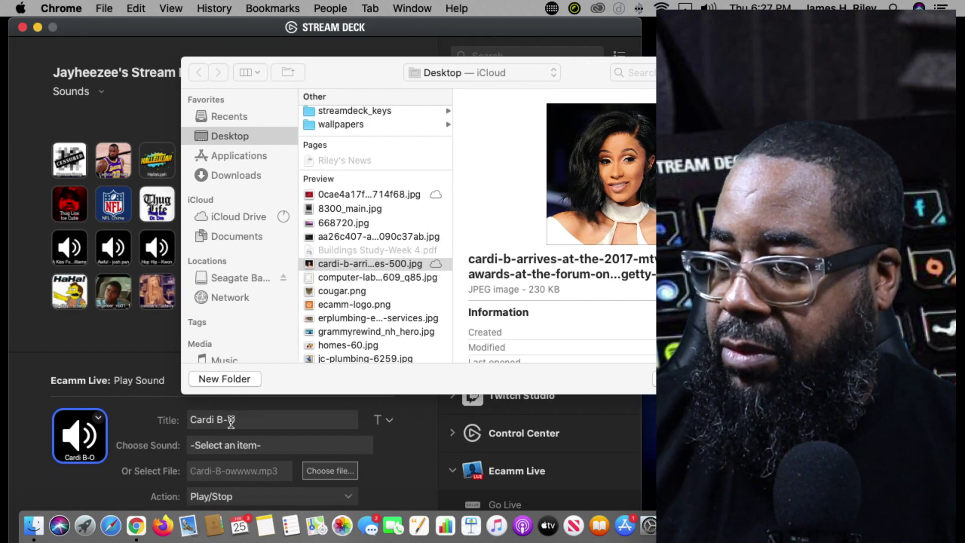
{"action": "type", "text": "oowwwwww"}
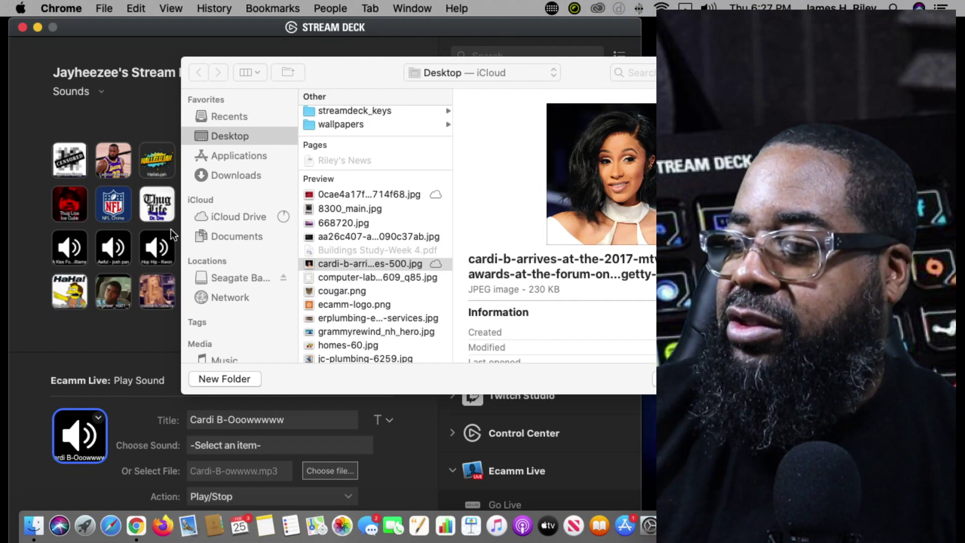
{"action": "left_click", "coordinate": [253, 90]}
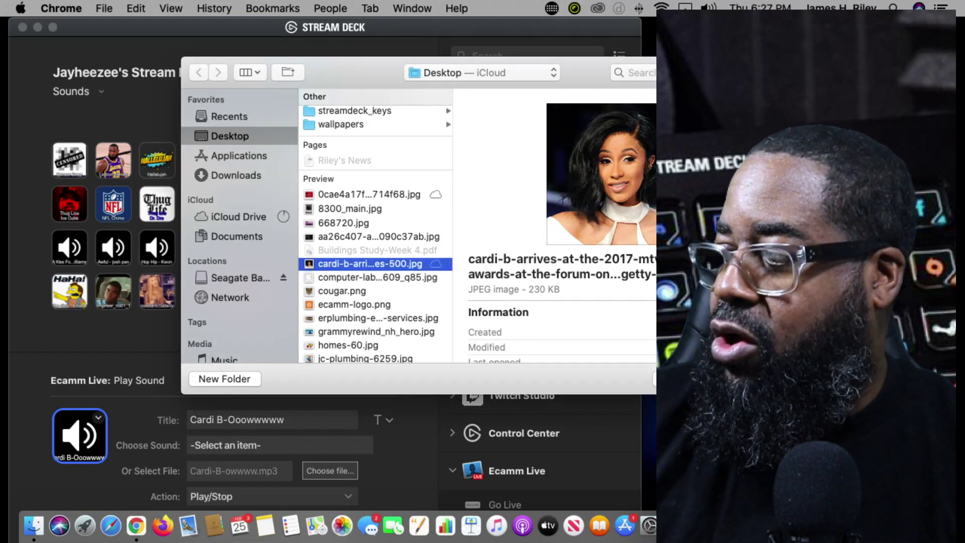
{"action": "key", "text": "Return"}
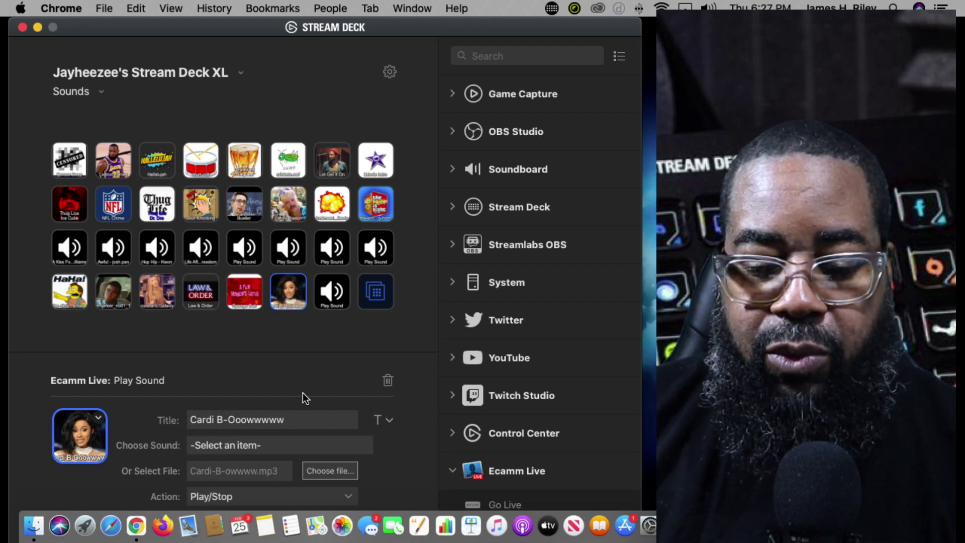